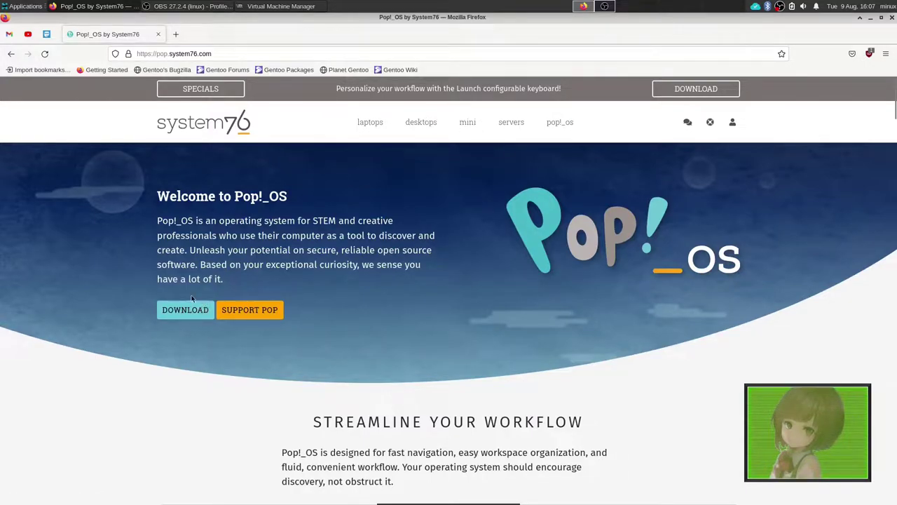
- Scroll down through the Pop!_OS homepage on pop.system76.com and back up to the top
{"action": "scroll", "coordinate": [191, 298], "scroll_direction": "down", "scroll_amount": 3}
{"action": "scroll", "coordinate": [392, 247], "scroll_direction": "up", "scroll_amount": 3}
{"action": "scroll", "coordinate": [375, 265], "scroll_direction": "down", "scroll_amount": 3}
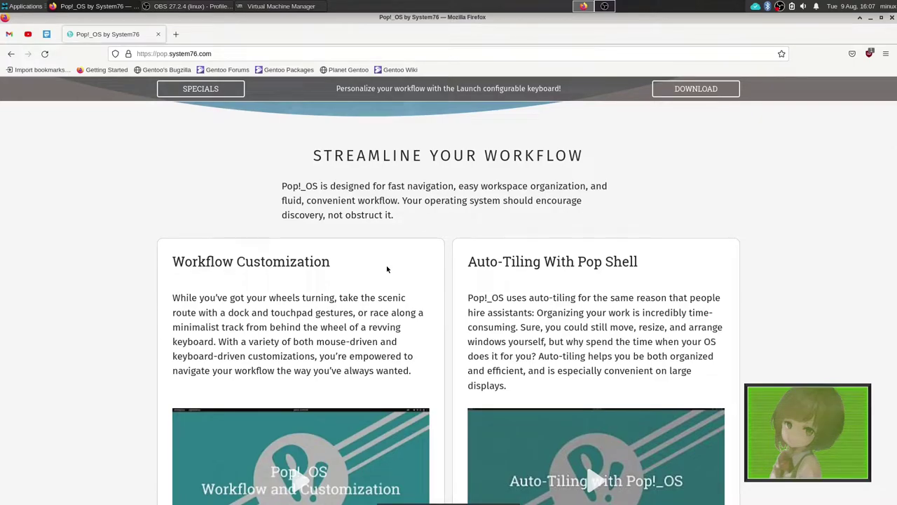
{"action": "scroll", "coordinate": [393, 280], "scroll_direction": "down", "scroll_amount": 2}
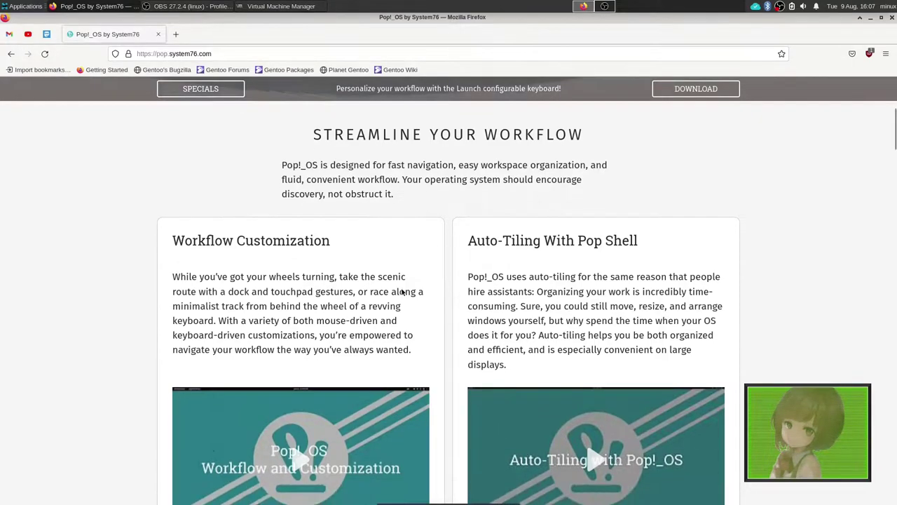
{"action": "scroll", "coordinate": [407, 192], "scroll_direction": "down", "scroll_amount": 10}
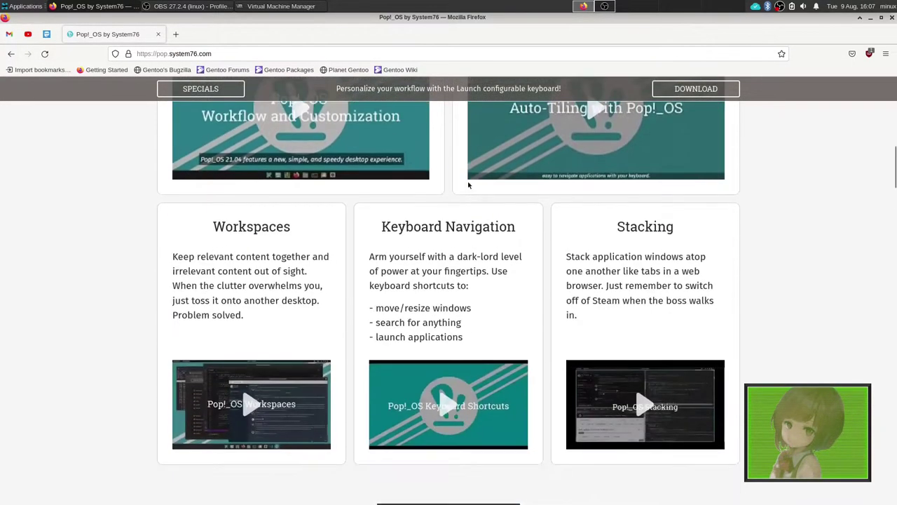
{"action": "scroll", "coordinate": [347, 236], "scroll_direction": "down", "scroll_amount": 3}
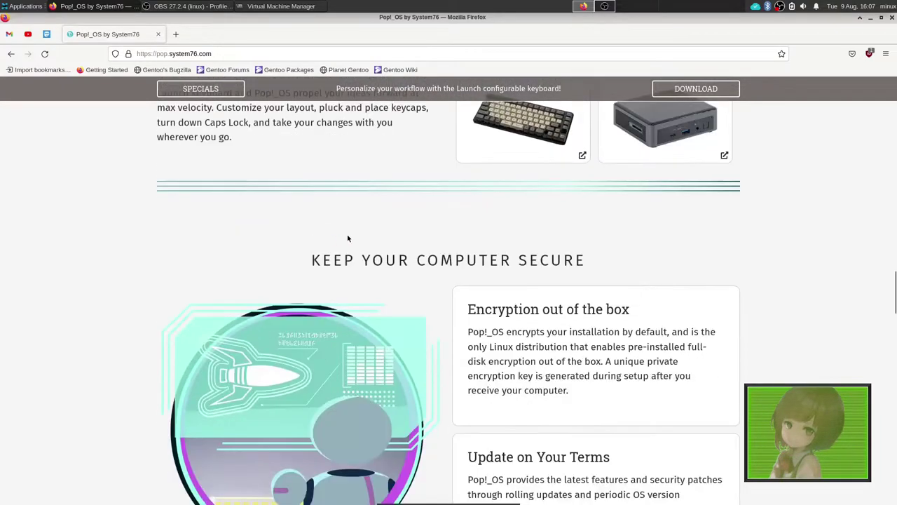
{"action": "scroll", "coordinate": [449, 259], "scroll_direction": "up", "scroll_amount": 4}
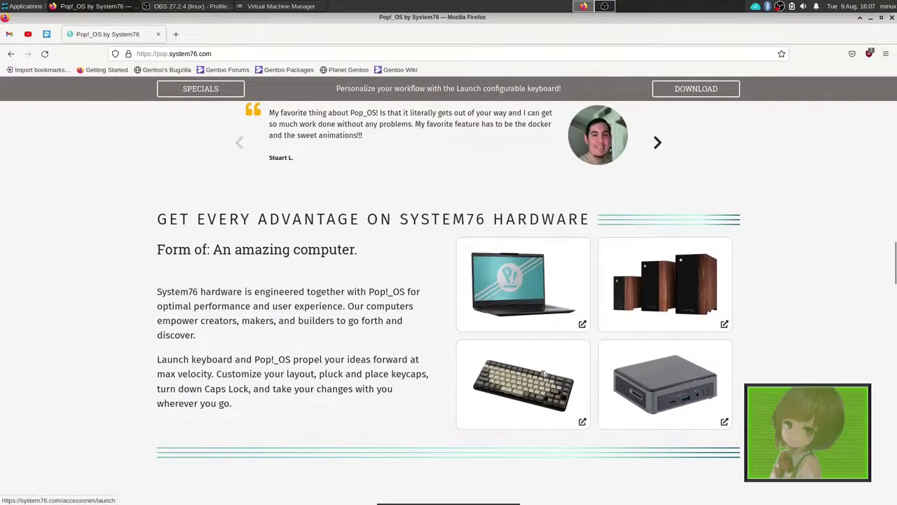
{"action": "scroll", "coordinate": [491, 371], "scroll_direction": "up", "scroll_amount": 10}
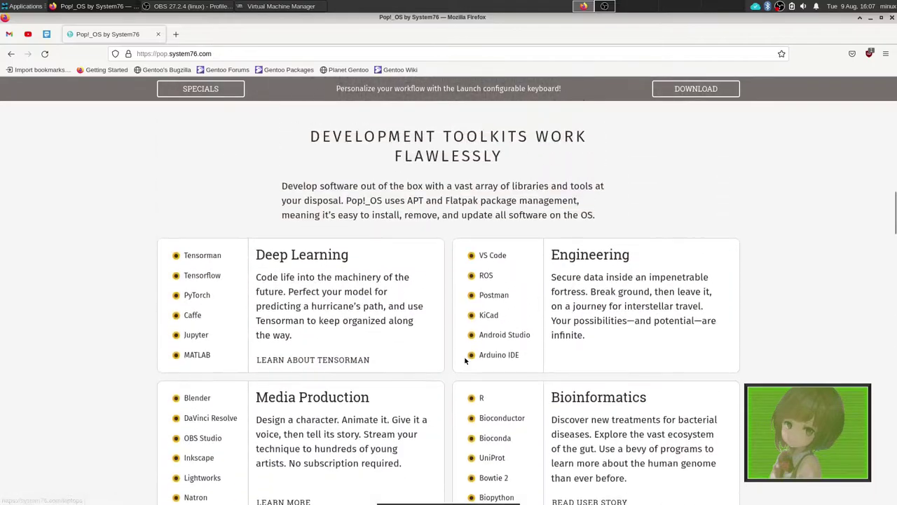
{"action": "scroll", "coordinate": [473, 368], "scroll_direction": "up", "scroll_amount": 3}
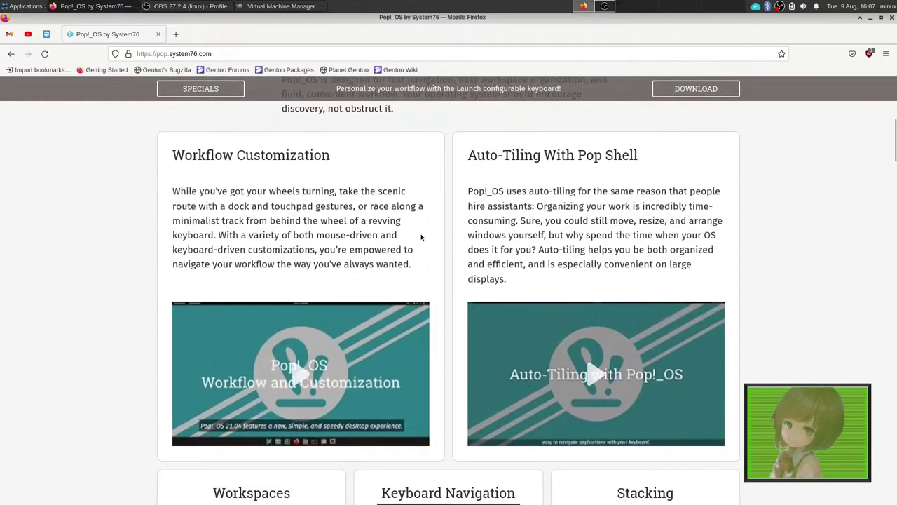
{"action": "scroll", "coordinate": [421, 237], "scroll_direction": "up", "scroll_amount": 5}
- Open the popos20.10 virtual machine's console from Virtual Machine Manager and centre its window while it boots
{"action": "left_click", "coordinate": [260, 7]}
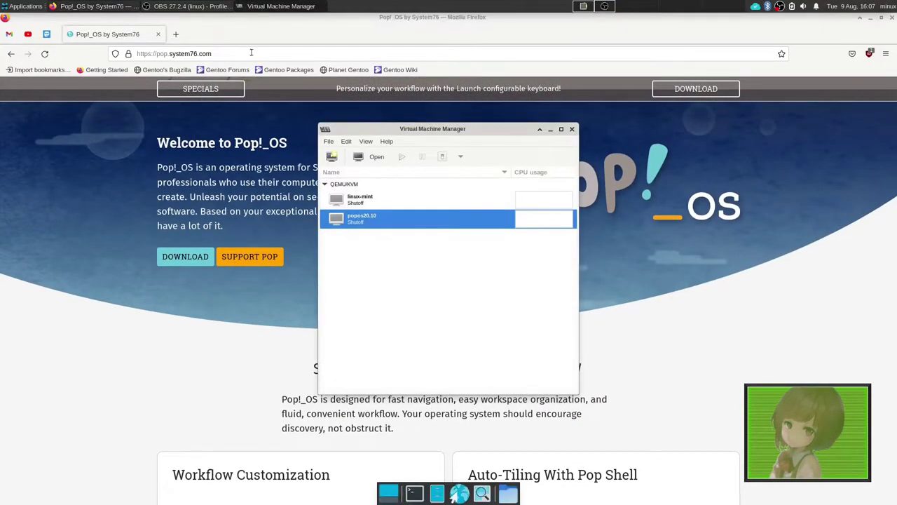
{"action": "double_click", "coordinate": [365, 220]}
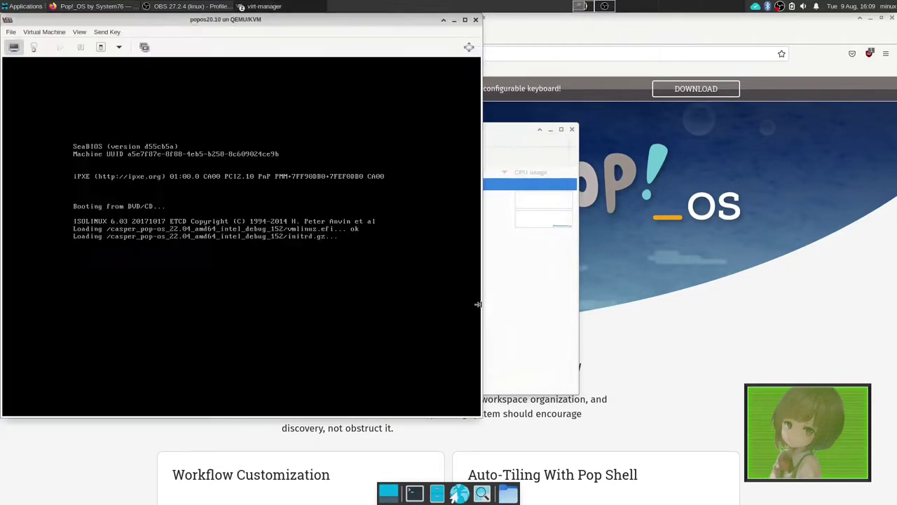
{"action": "left_click_drag", "start_coordinate": [171, 19], "coordinate": [327, 48]}
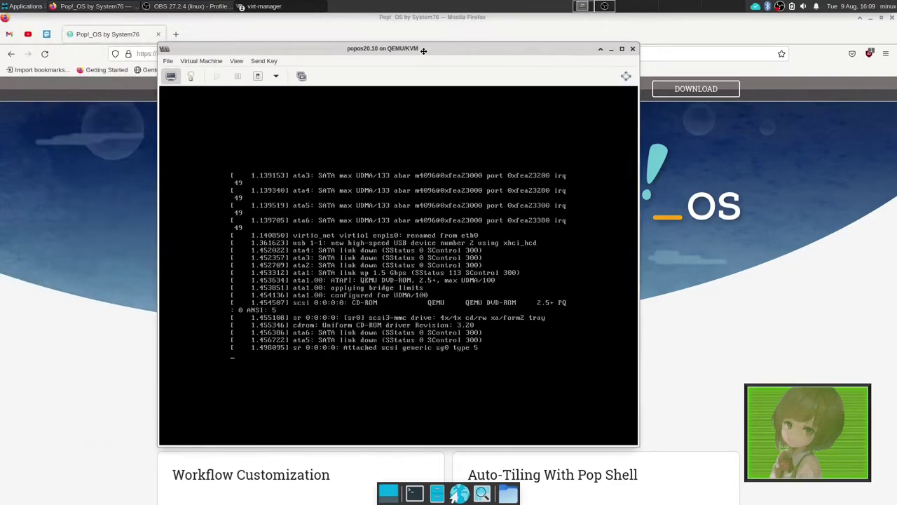
{"action": "left_click", "coordinate": [302, 76]}
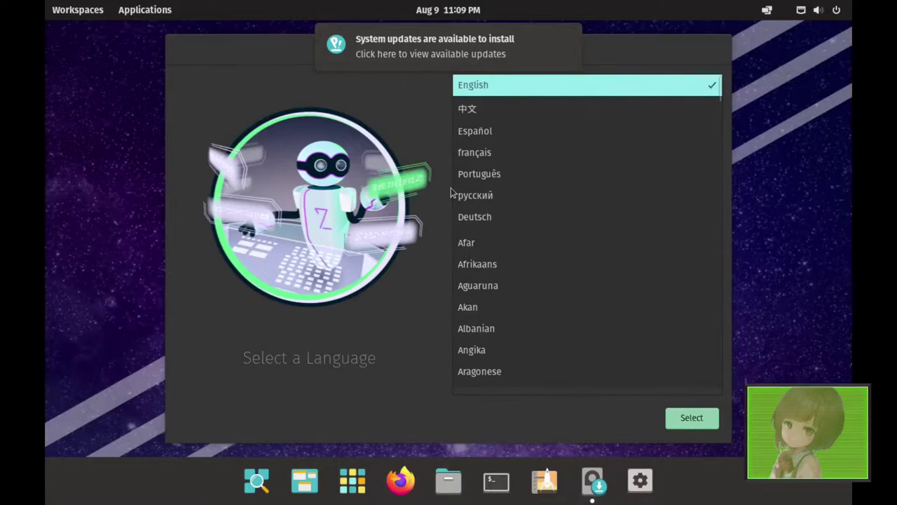
- Choose English, United States, English (US) input, the default keyboard layout, and Clean Install
{"action": "left_click", "coordinate": [702, 418]}
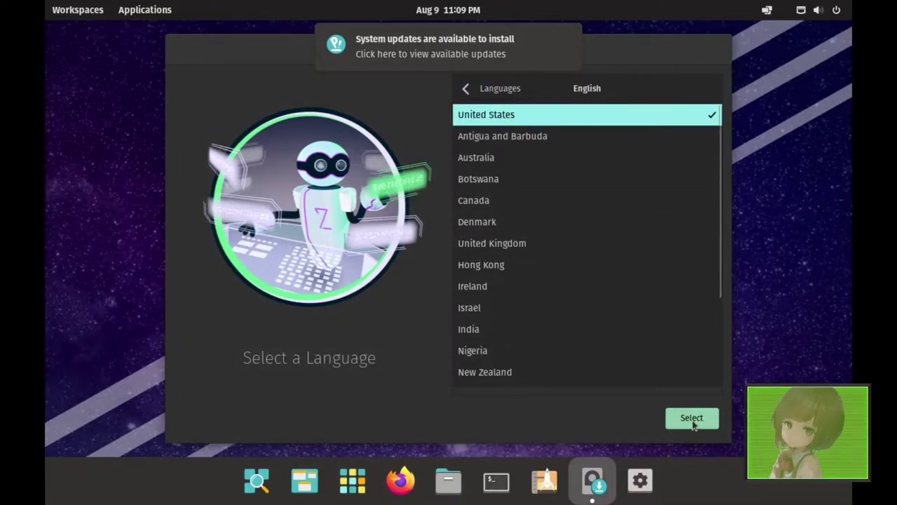
{"action": "left_click", "coordinate": [690, 421]}
{"action": "left_click", "coordinate": [691, 420]}
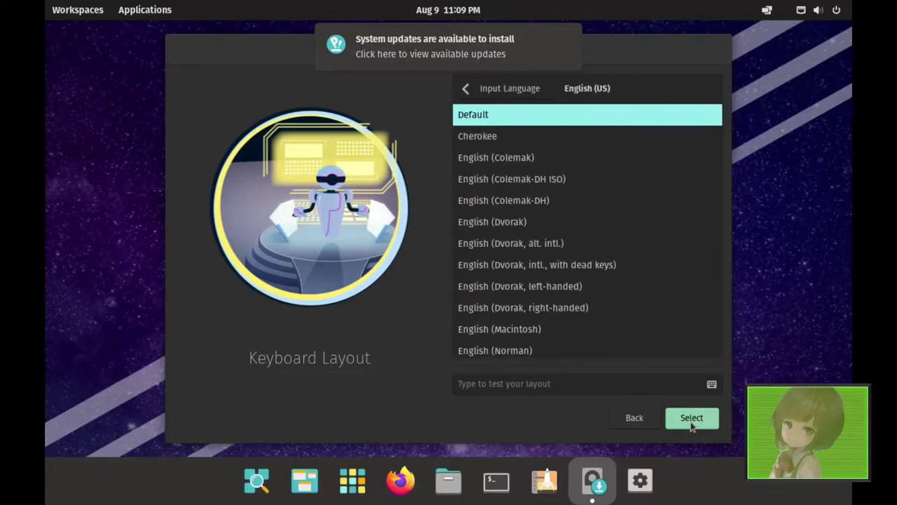
{"action": "left_click", "coordinate": [691, 421]}
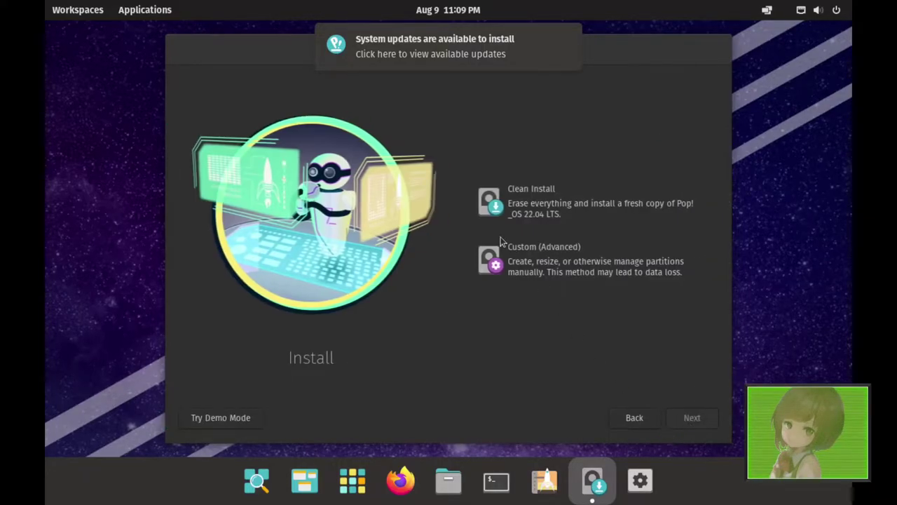
{"action": "left_click", "coordinate": [524, 223]}
{"action": "left_click", "coordinate": [676, 417]}
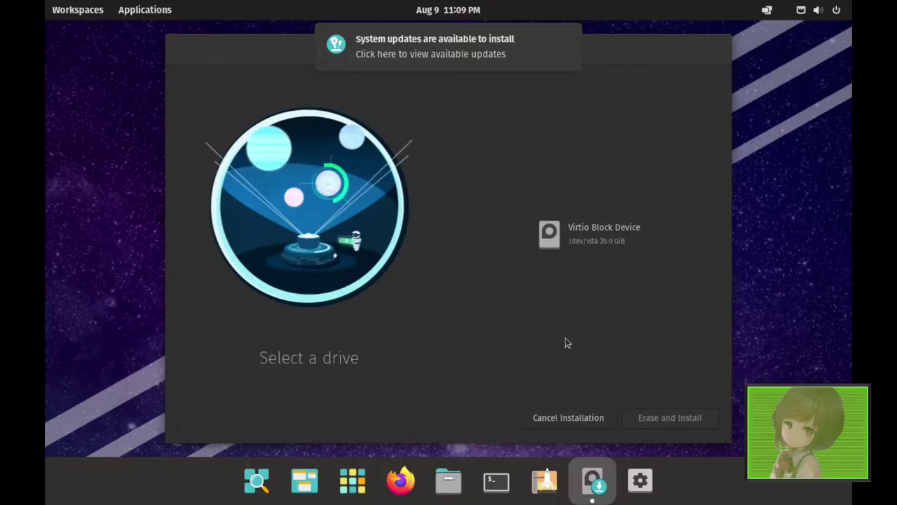
- Pick the Virtio Block Device as the target drive and enter the account's full name
{"action": "left_click", "coordinate": [596, 251]}
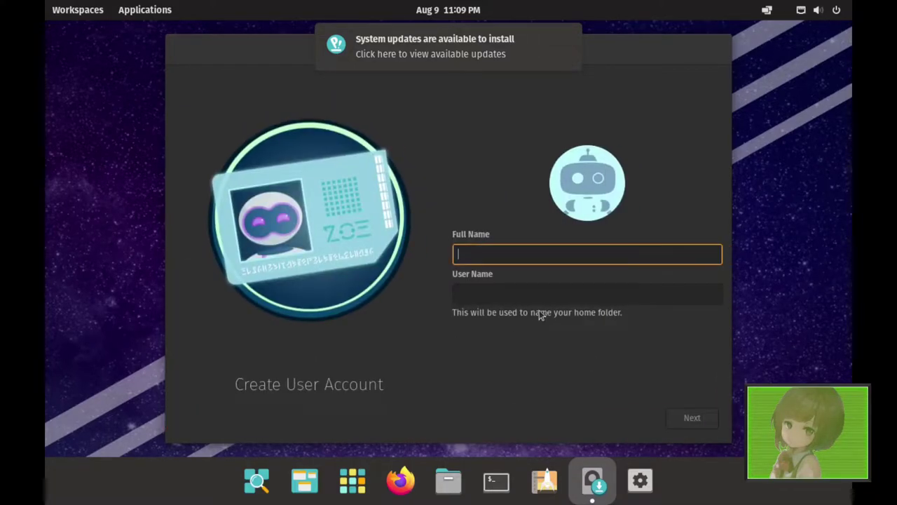
{"action": "type", "text": "minux"}
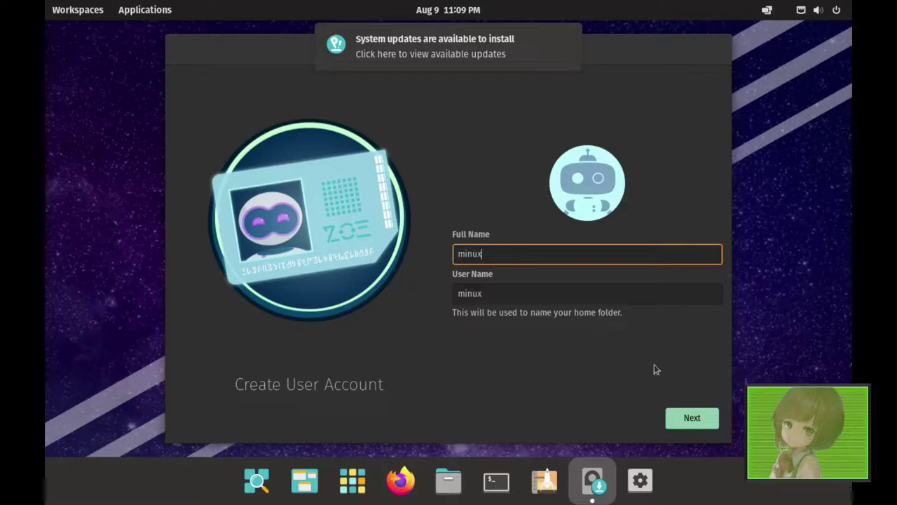
{"action": "key", "text": "Return"}
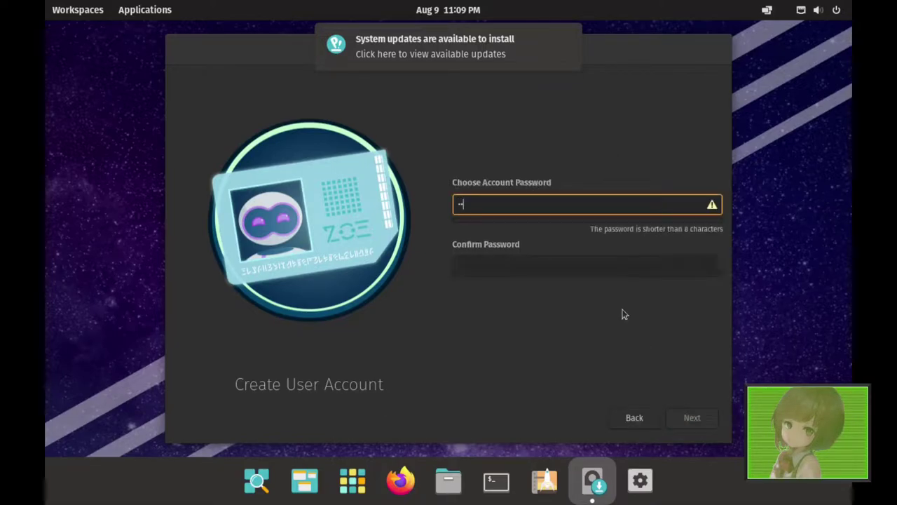
- Set and confirm the account password, then skip drive encryption to begin installing
{"action": "key", "text": "Tab"}
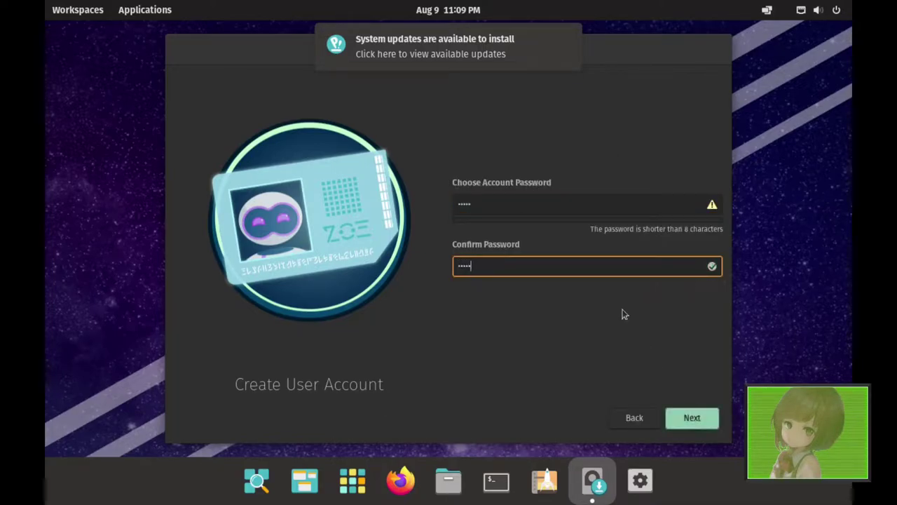
{"action": "left_click", "coordinate": [692, 417]}
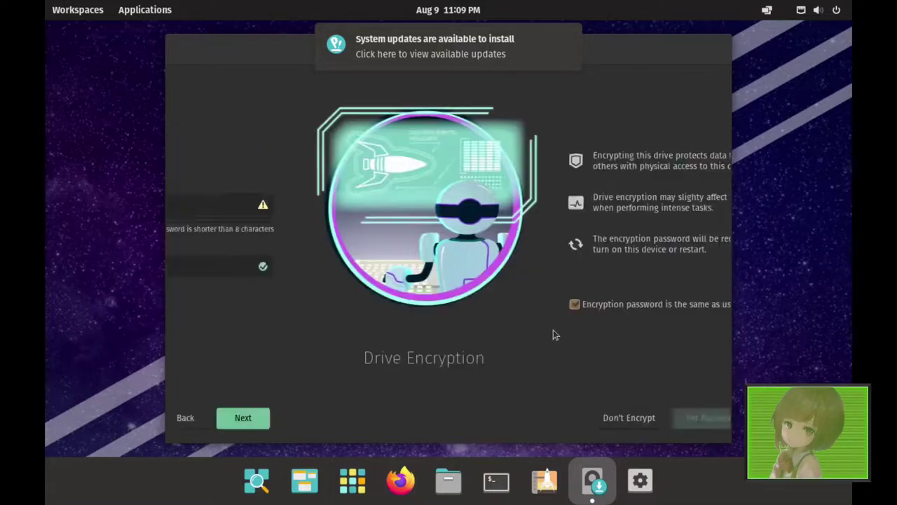
{"action": "left_click", "coordinate": [564, 304]}
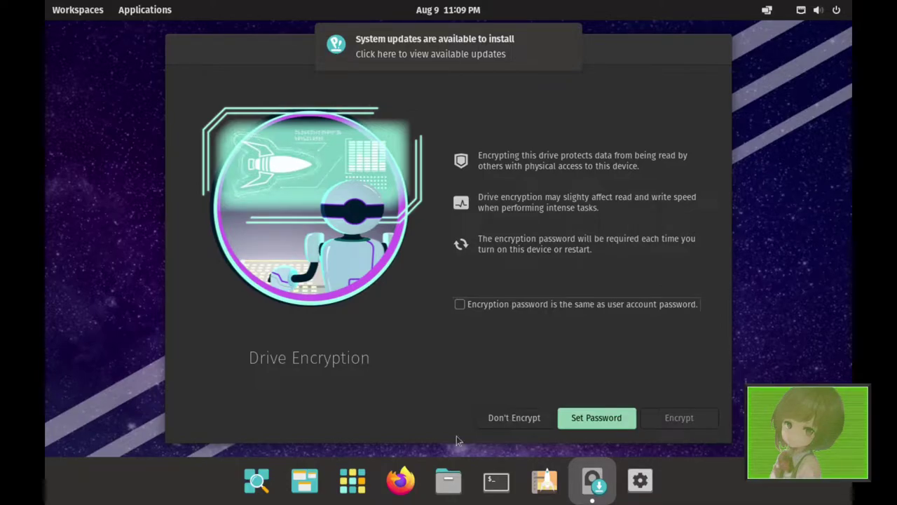
{"action": "left_click", "coordinate": [540, 417]}
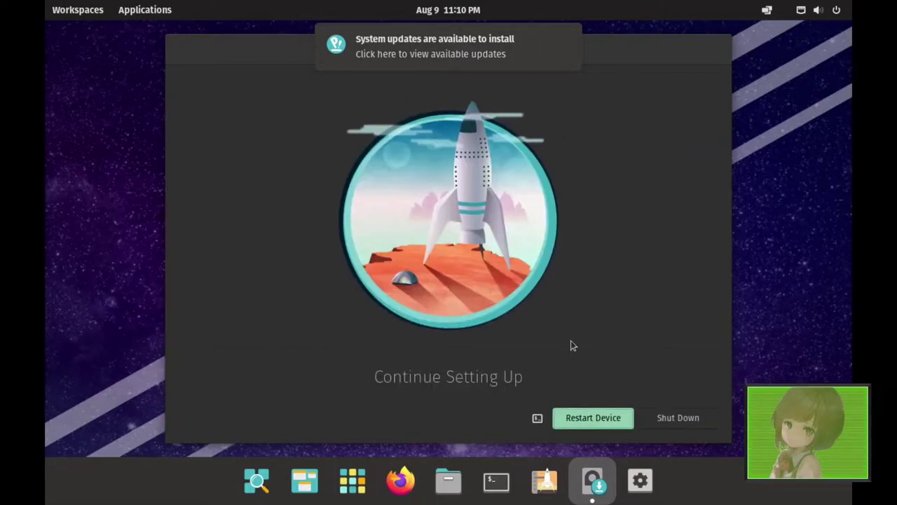
- Restart the virtual machine into the newly installed Pop!_OS once installation completes
{"action": "left_click", "coordinate": [602, 414]}
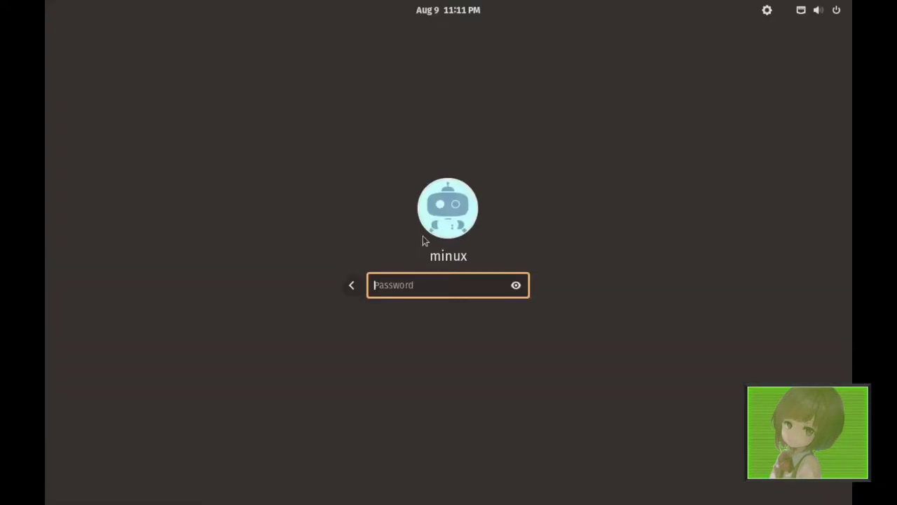
- Log in with the account password and run xrandr -s 1920x1080 in a new terminal
{"action": "type", "text": "******"}
{"action": "key", "text": "Return"}
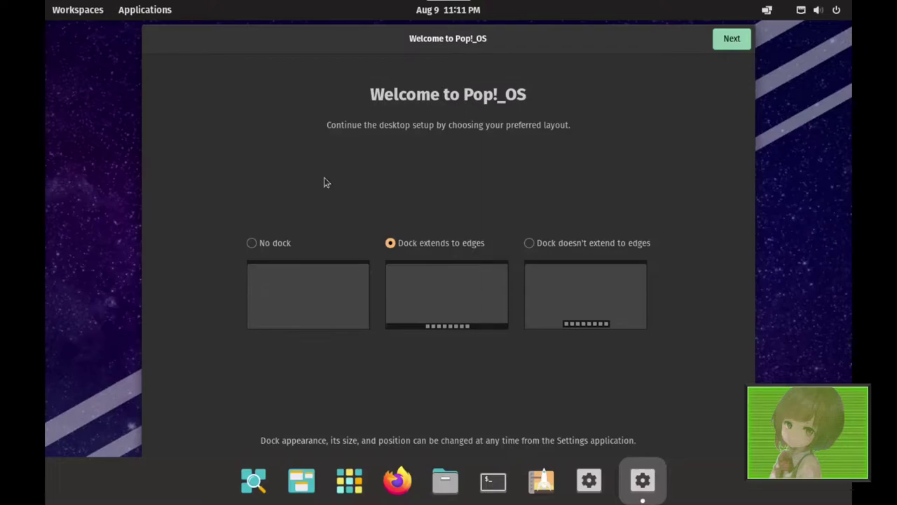
{"action": "key", "text": "super+t"}
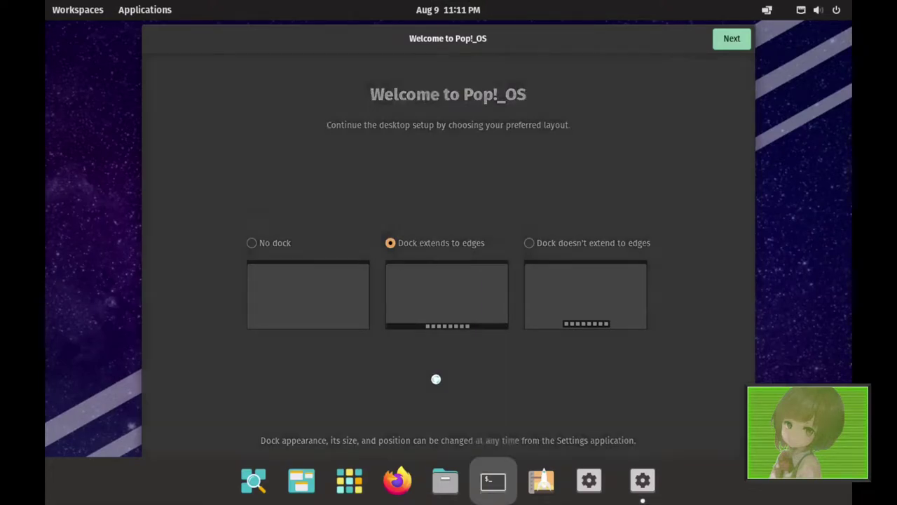
{"action": "type", "text": "xrandr -s 1920x1080"}
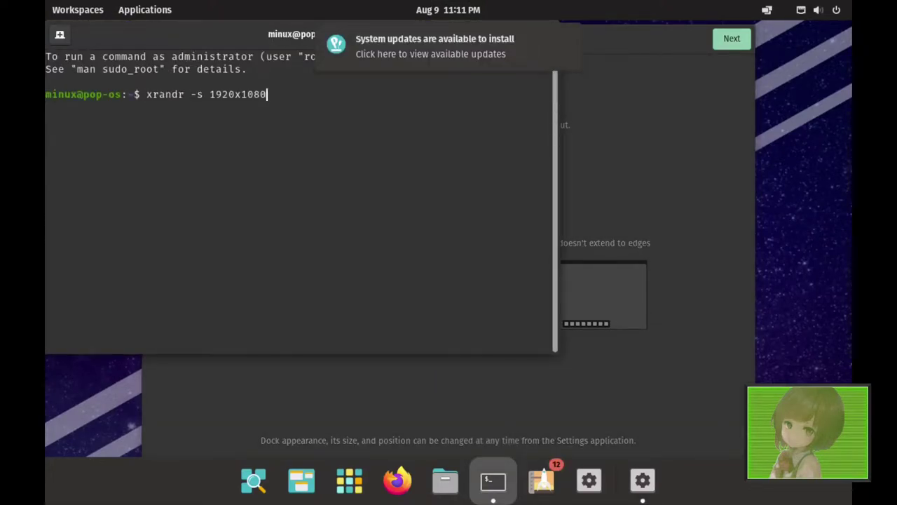
{"action": "key", "text": "Return"}
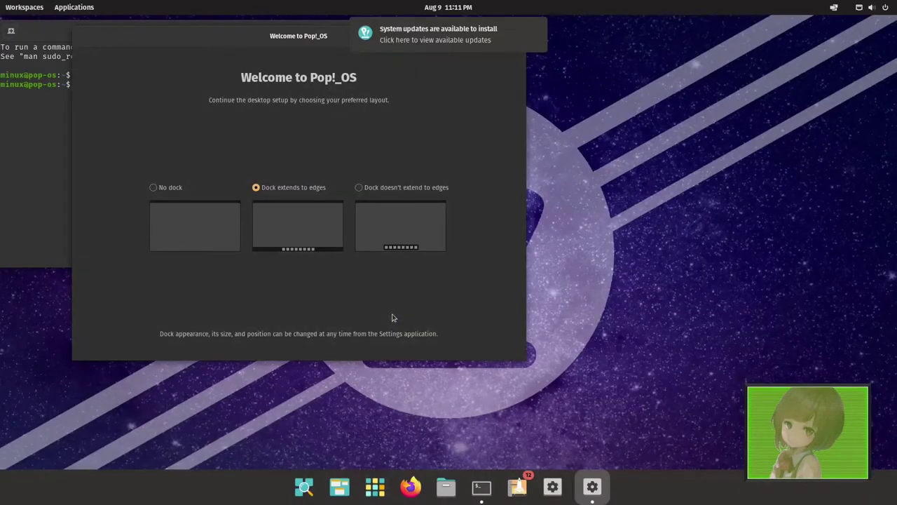
{"action": "left_click", "coordinate": [58, 40]}
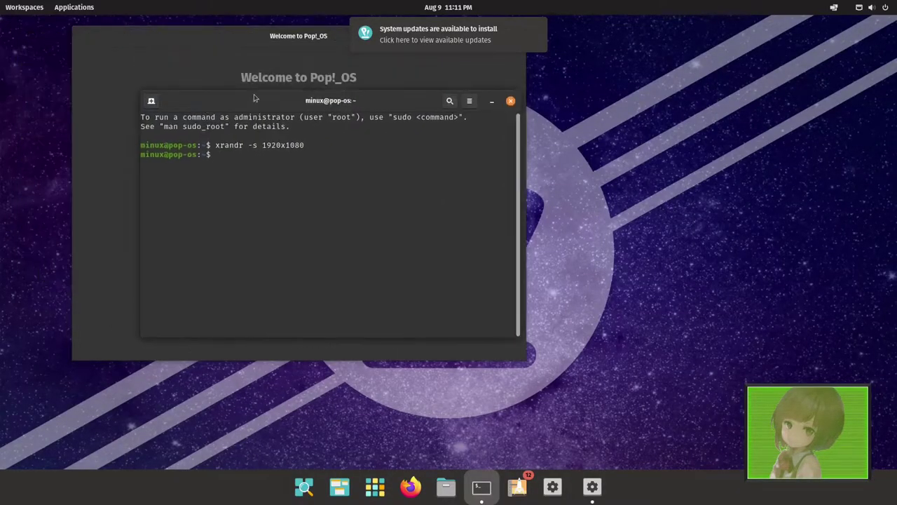
- Close the terminal, compare the dock layouts, keep Dock extends to edges, and dismiss the update notice
{"action": "left_click", "coordinate": [511, 101]}
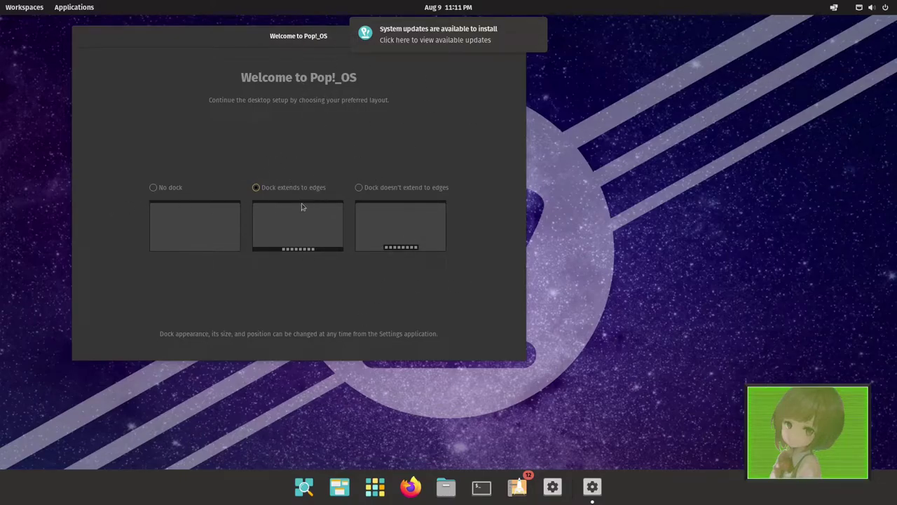
{"action": "left_click", "coordinate": [170, 193]}
{"action": "key", "text": "Right"}
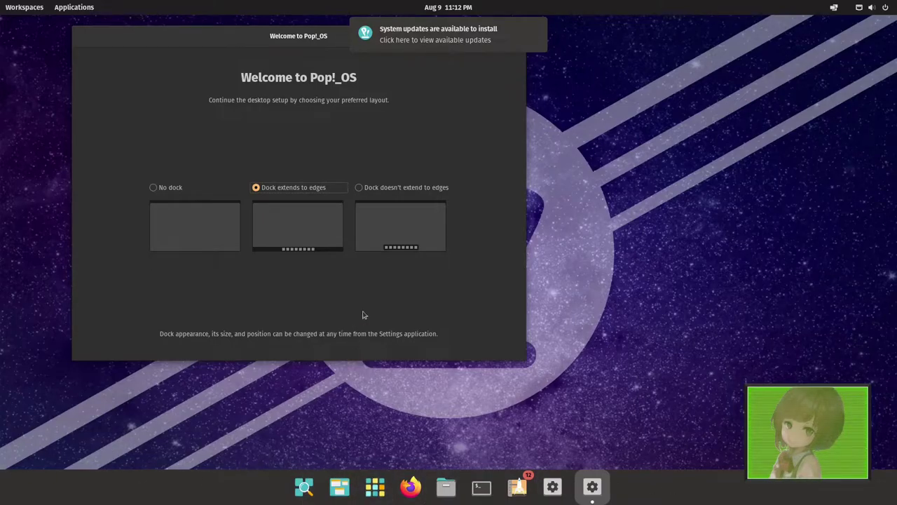
{"action": "left_click", "coordinate": [368, 187]}
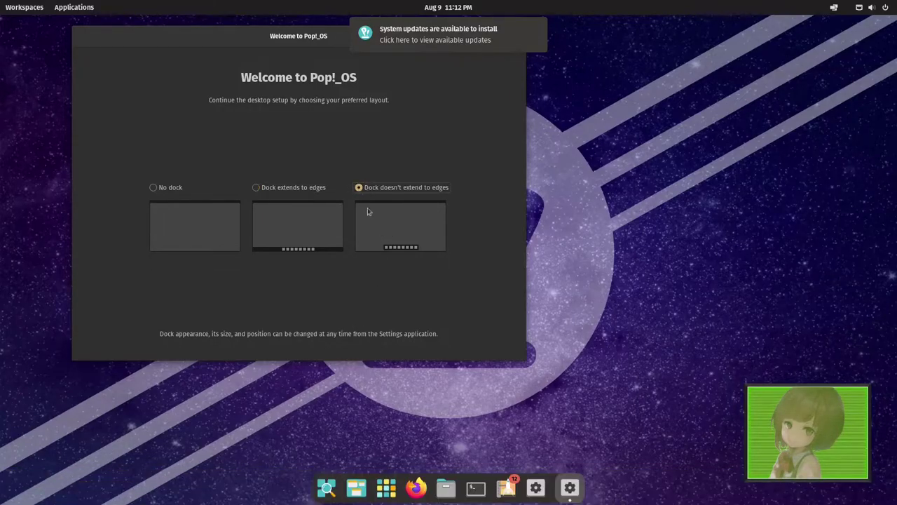
{"action": "left_click", "coordinate": [296, 189]}
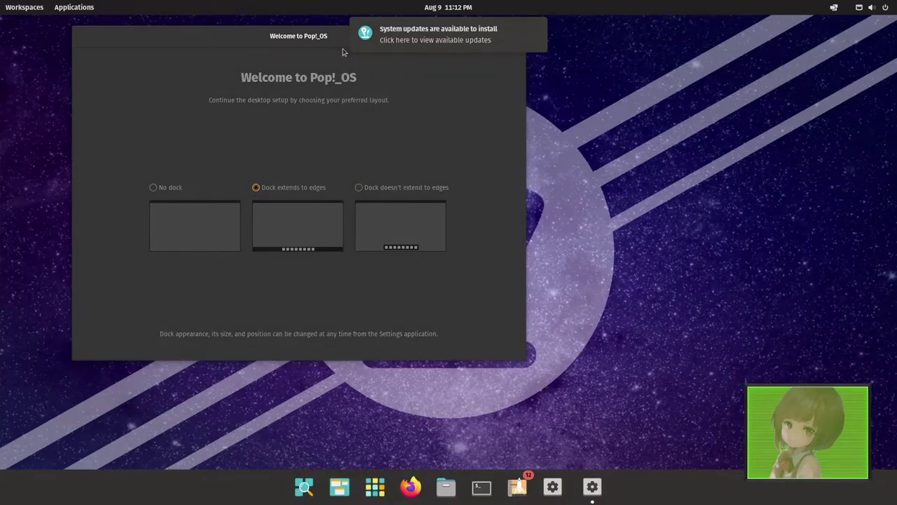
{"action": "left_click", "coordinate": [538, 29]}
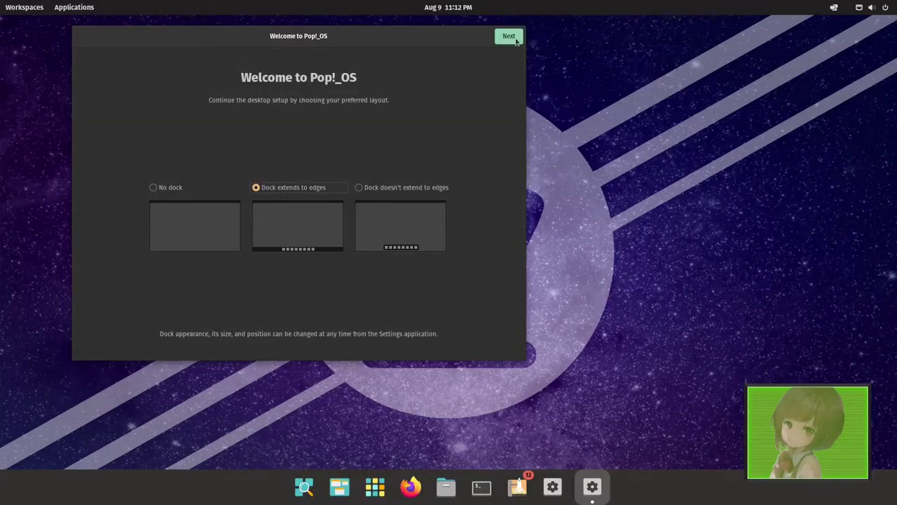
{"action": "left_click", "coordinate": [510, 37]}
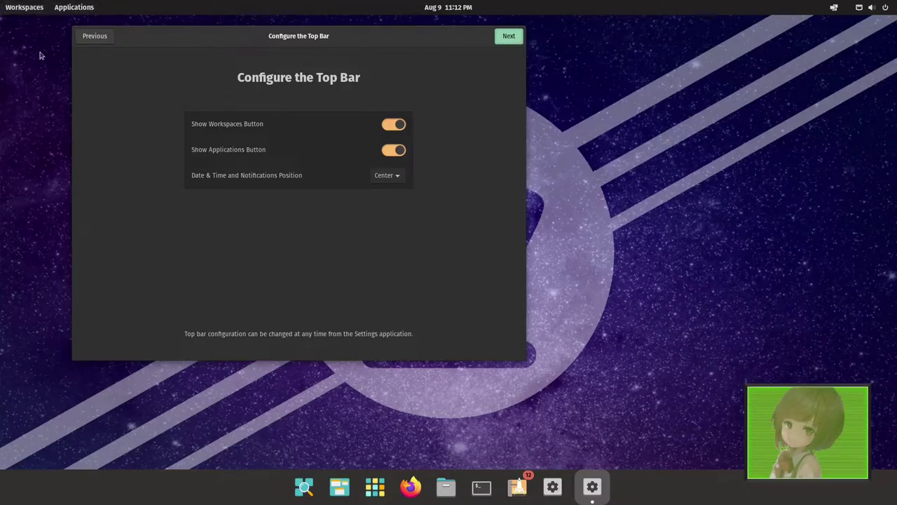
{"action": "left_click", "coordinate": [23, 9]}
{"action": "left_click", "coordinate": [24, 8]}
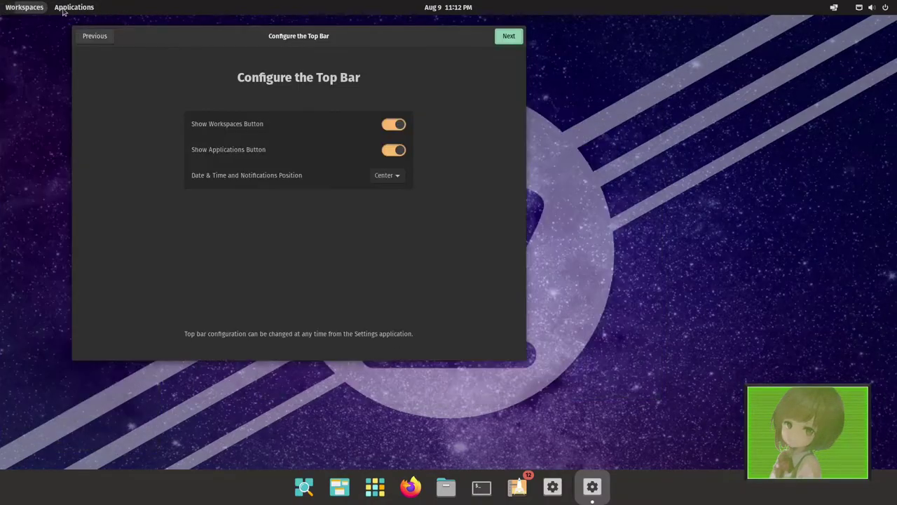
{"action": "left_click", "coordinate": [63, 8]}
{"action": "left_click", "coordinate": [63, 9]}
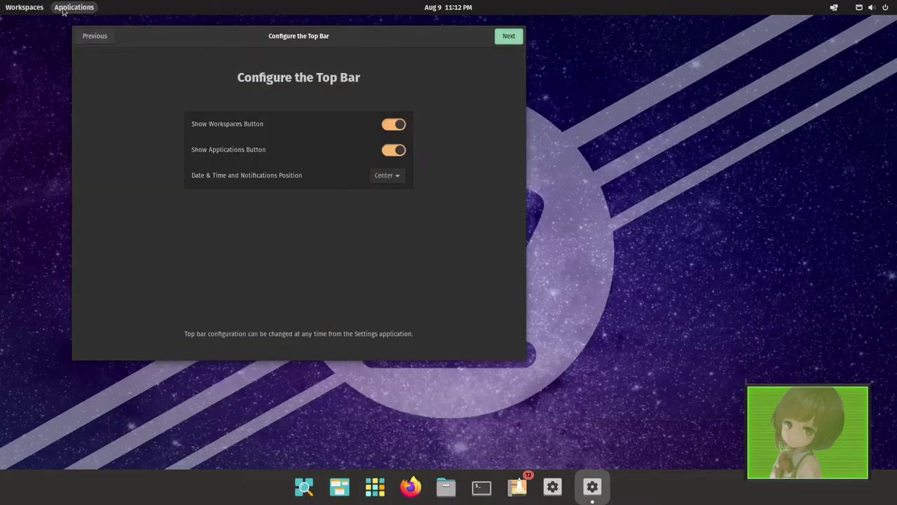
{"action": "left_click", "coordinate": [381, 175]}
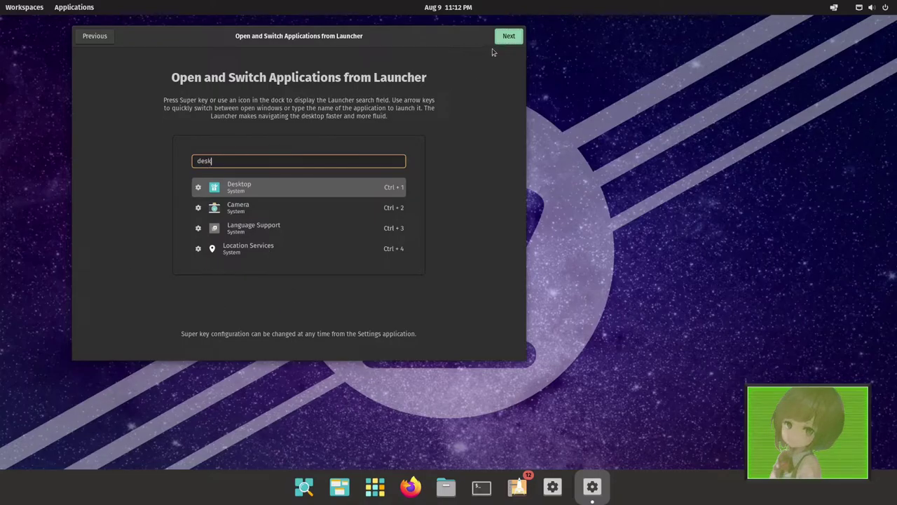
- Advance from the launcher page to Use Gestures for Easier Navigation
{"action": "left_click", "coordinate": [510, 37]}
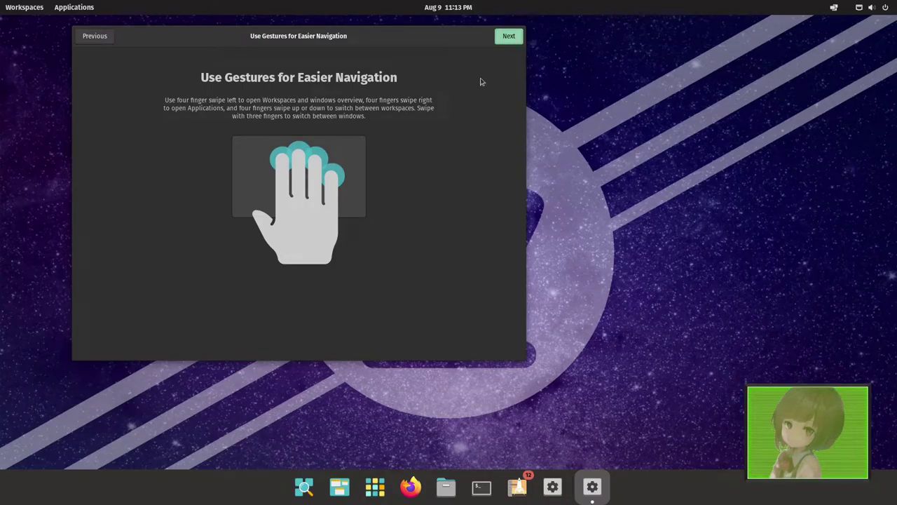
- On the Appearance page, switch between the Light and Dark themes several times, ending on Dark
{"action": "left_click", "coordinate": [518, 42]}
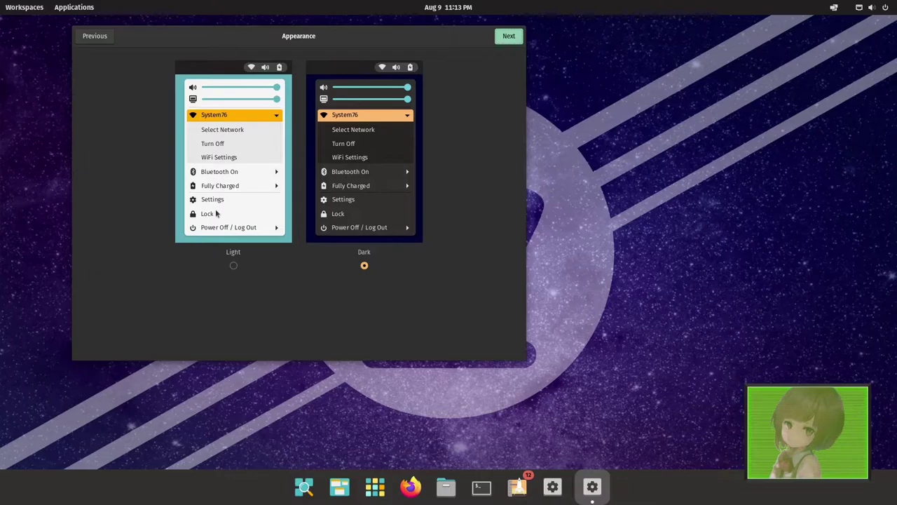
{"action": "left_click", "coordinate": [242, 268]}
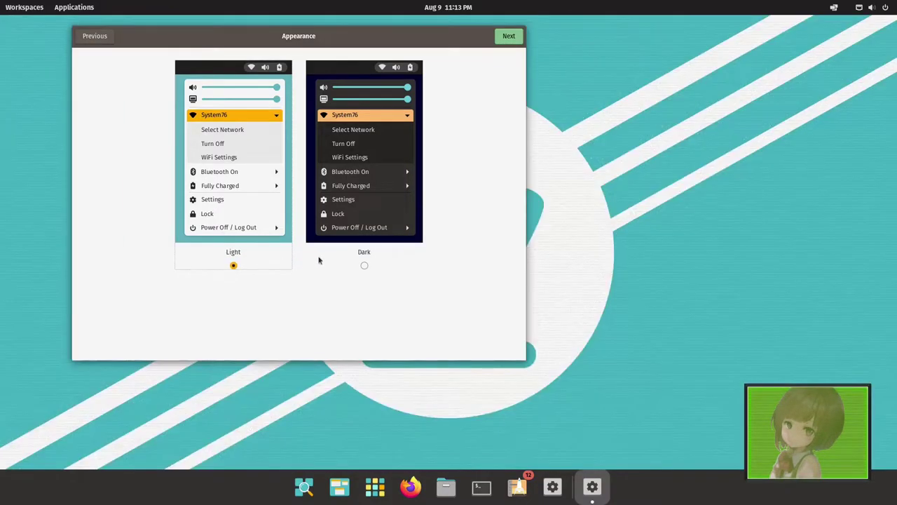
{"action": "left_click", "coordinate": [364, 266]}
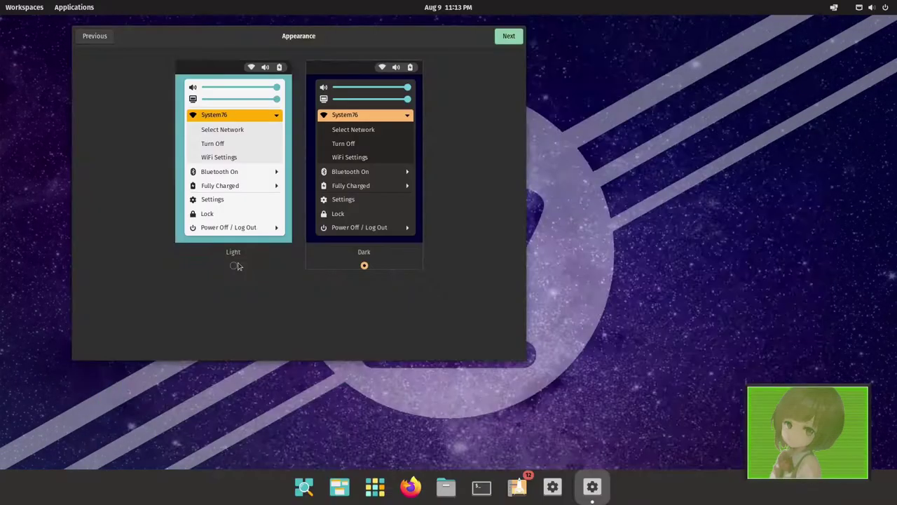
{"action": "left_click", "coordinate": [234, 266]}
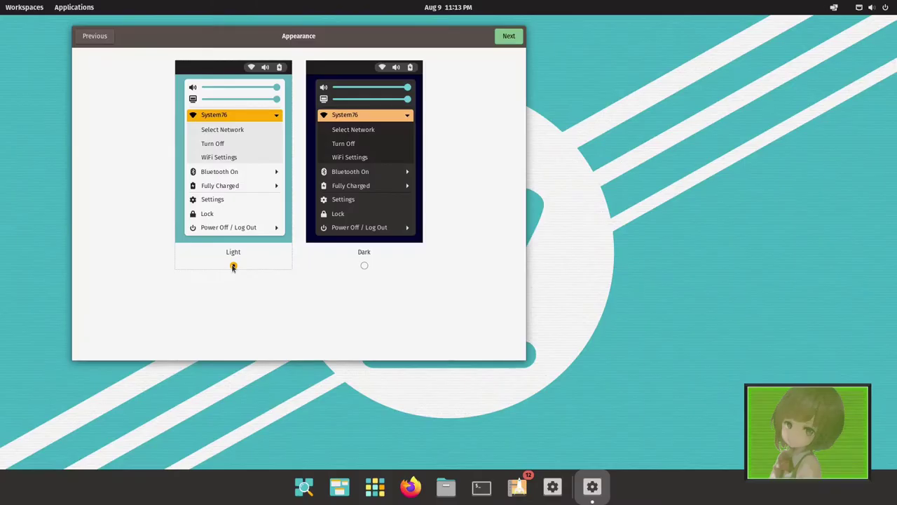
{"action": "left_click", "coordinate": [365, 265]}
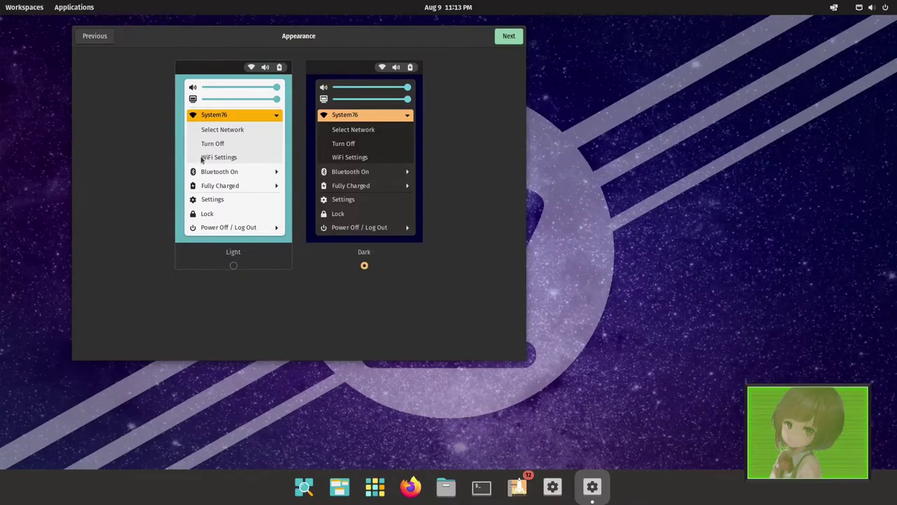
{"action": "left_click", "coordinate": [232, 265]}
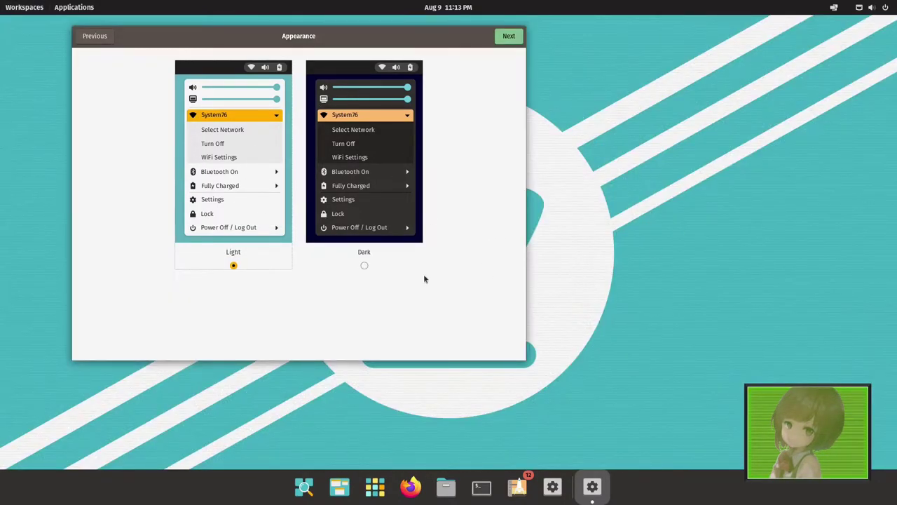
{"action": "left_click", "coordinate": [875, 9]}
{"action": "left_click", "coordinate": [408, 179]}
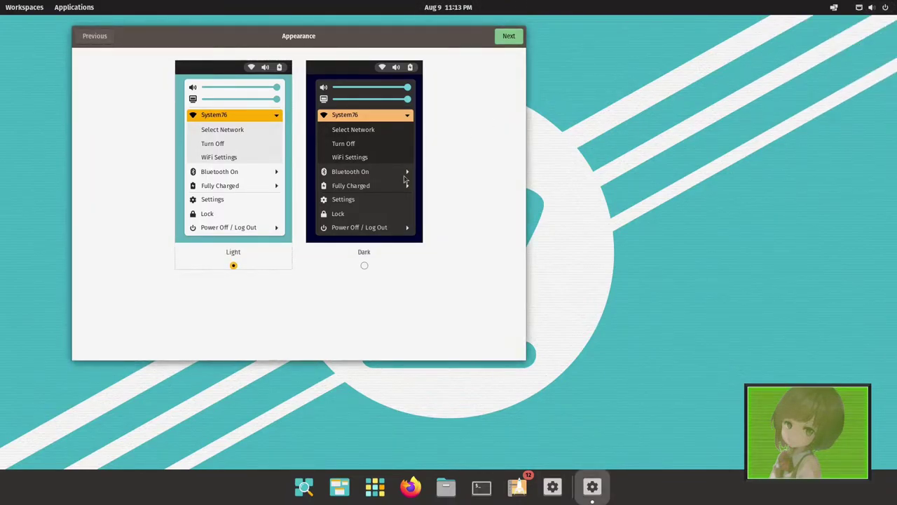
{"action": "left_click", "coordinate": [359, 264]}
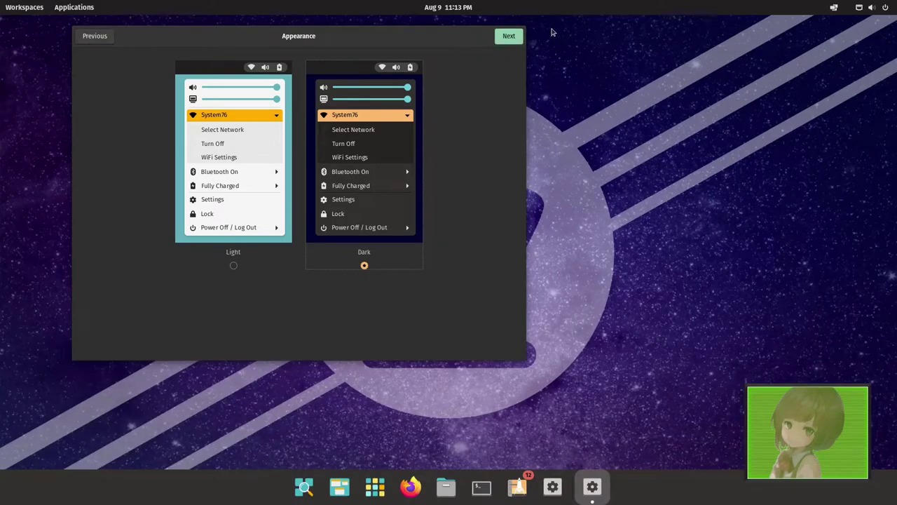
- Move past the Privacy page and set the time zone to Denver on the map
{"action": "left_click", "coordinate": [509, 38]}
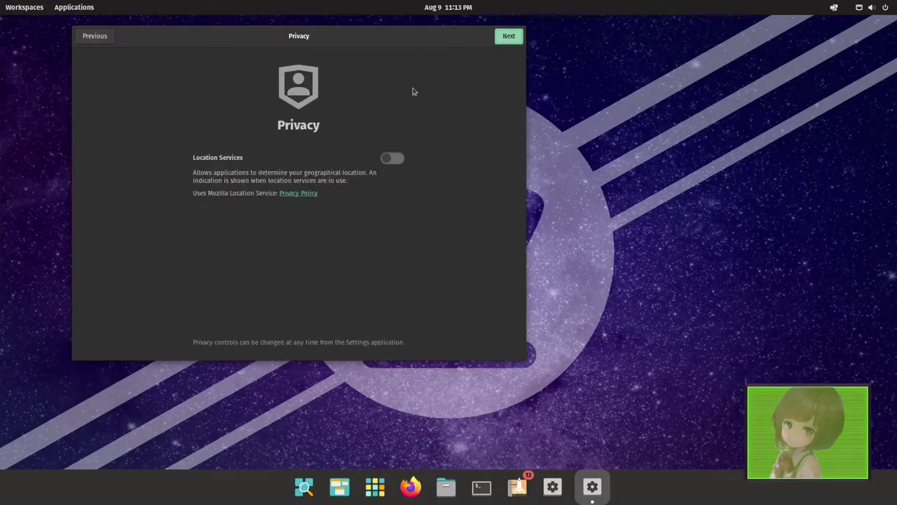
{"action": "left_click", "coordinate": [517, 40]}
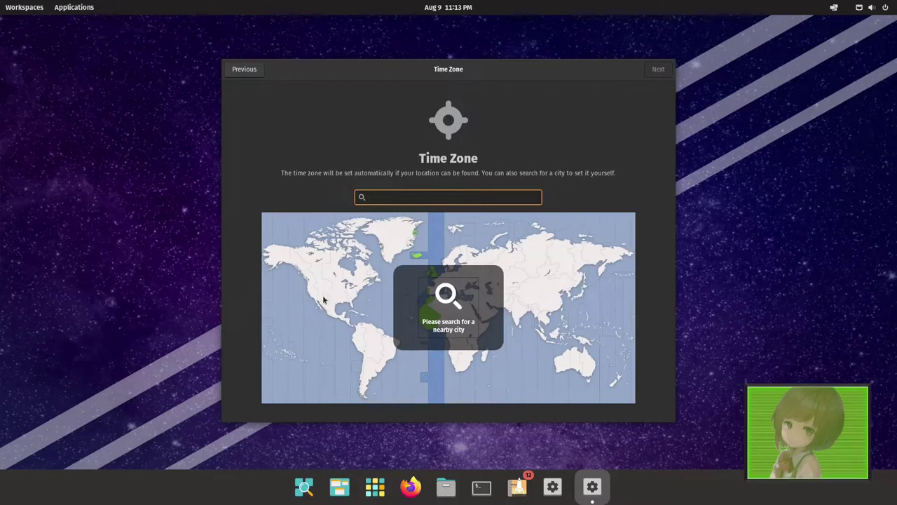
{"action": "left_click", "coordinate": [307, 304]}
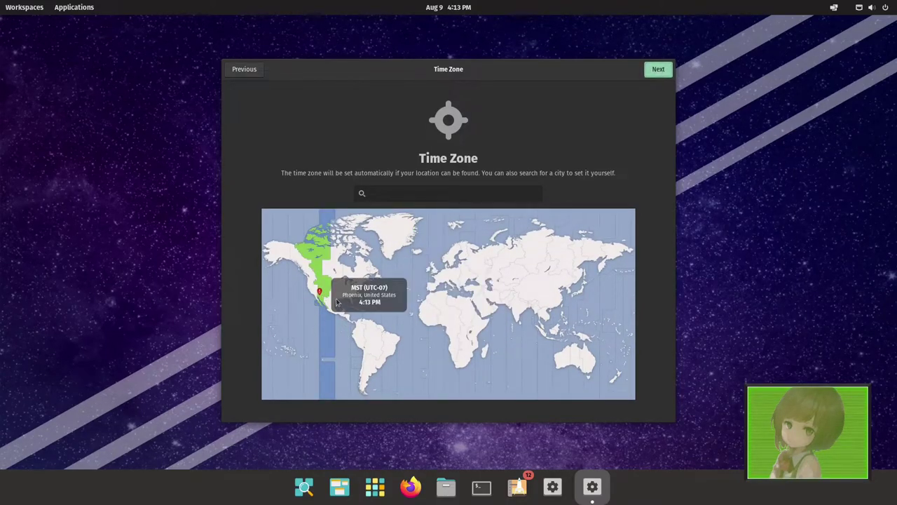
{"action": "left_click", "coordinate": [324, 293]}
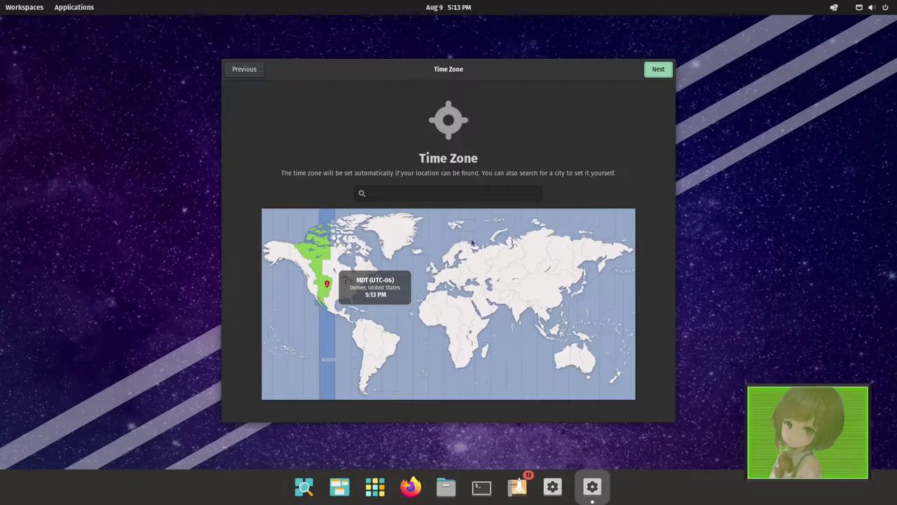
{"action": "left_click", "coordinate": [654, 74]}
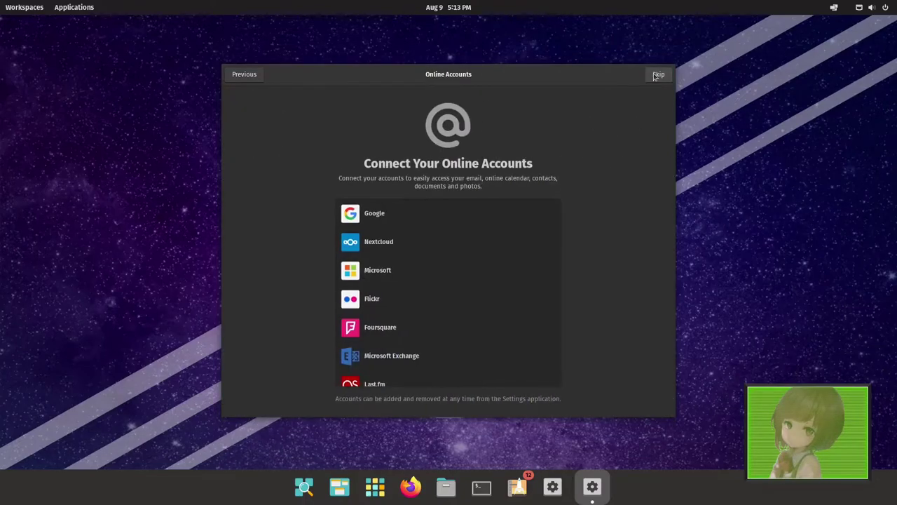
- Skip online accounts and finish setup with Start Using Pop!_OS
{"action": "scroll", "coordinate": [541, 283], "scroll_direction": "down", "scroll_amount": 3}
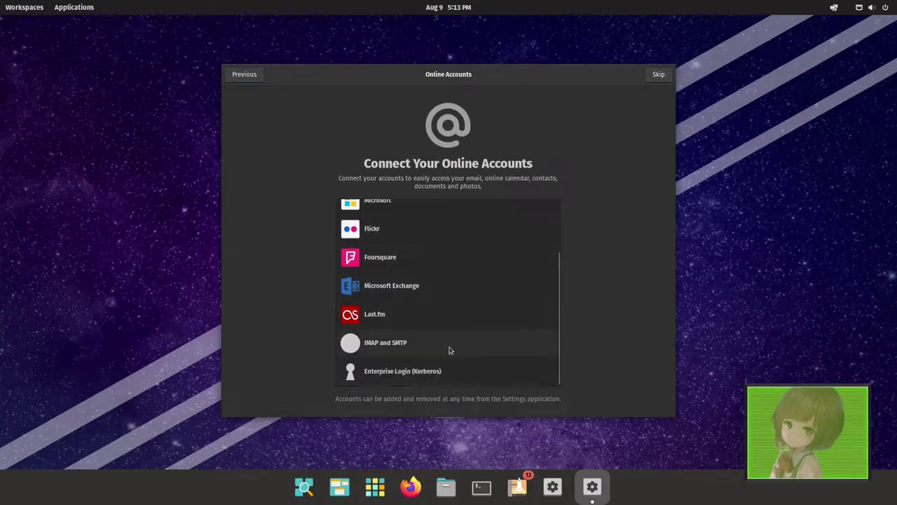
{"action": "scroll", "coordinate": [491, 259], "scroll_direction": "up", "scroll_amount": 3}
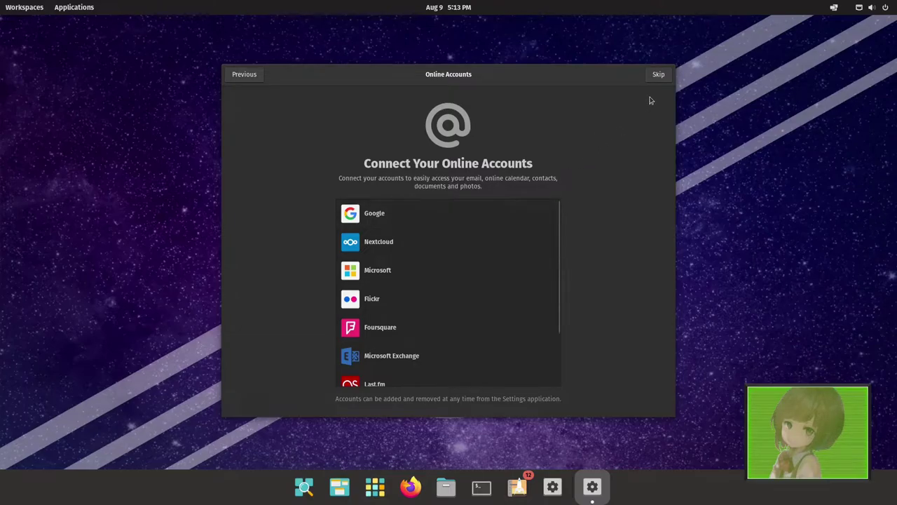
{"action": "left_click", "coordinate": [659, 75]}
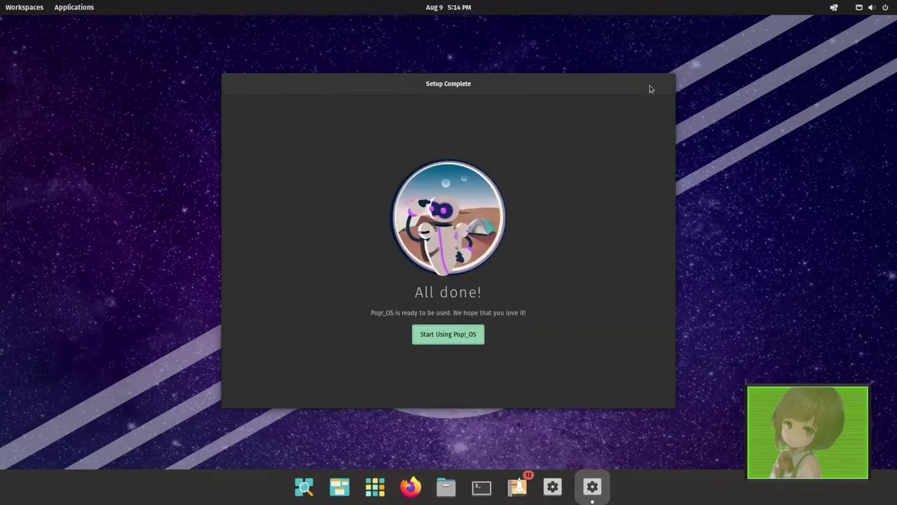
{"action": "left_click", "coordinate": [470, 340]}
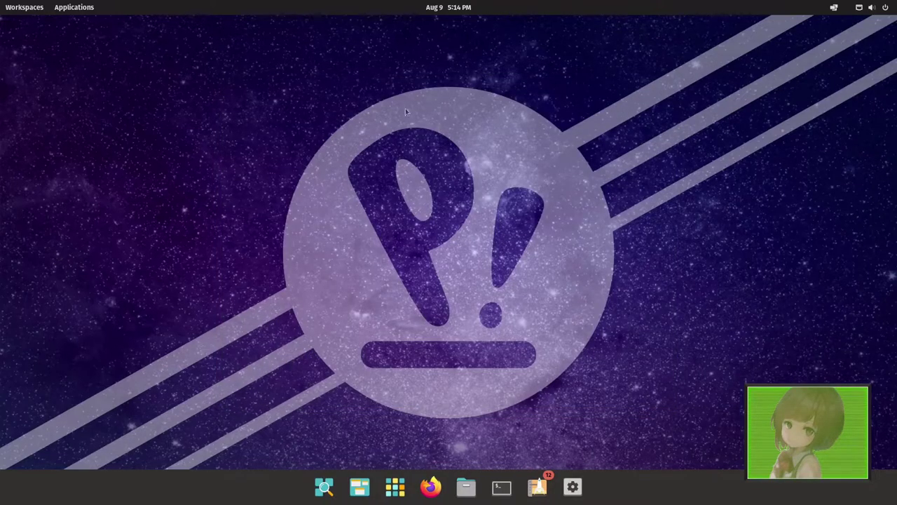
- Launch Pop!_Shop, enlarge its window to show Recently Updated apps, and nudge it up-left
{"action": "left_click", "coordinate": [537, 487]}
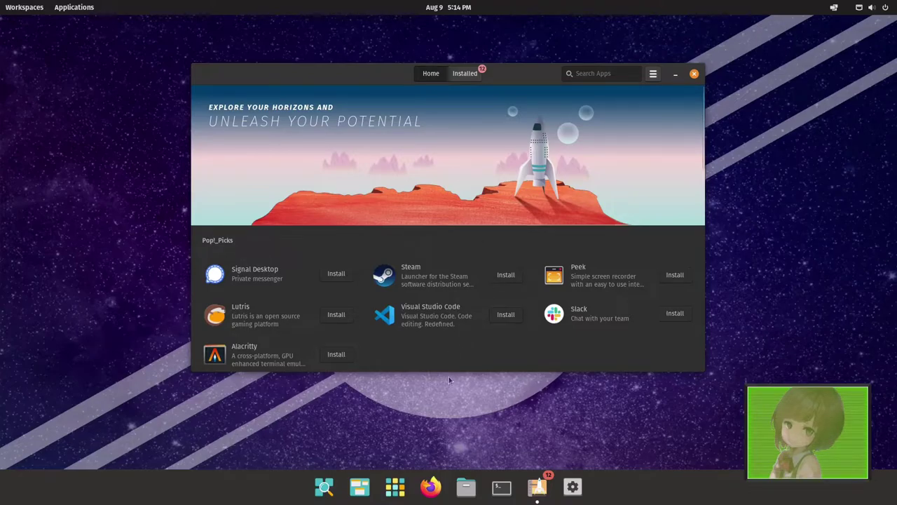
{"action": "left_click_drag", "start_coordinate": [451, 372], "coordinate": [457, 449]}
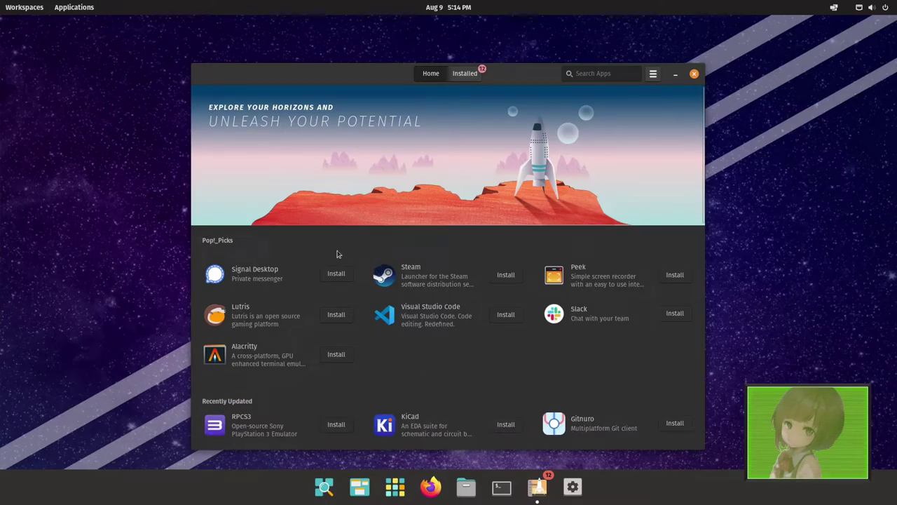
{"action": "scroll", "coordinate": [392, 292], "scroll_direction": "down", "scroll_amount": 1}
{"action": "scroll", "coordinate": [463, 236], "scroll_direction": "up", "scroll_amount": 1}
{"action": "left_click_drag", "start_coordinate": [371, 73], "coordinate": [345, 49]}
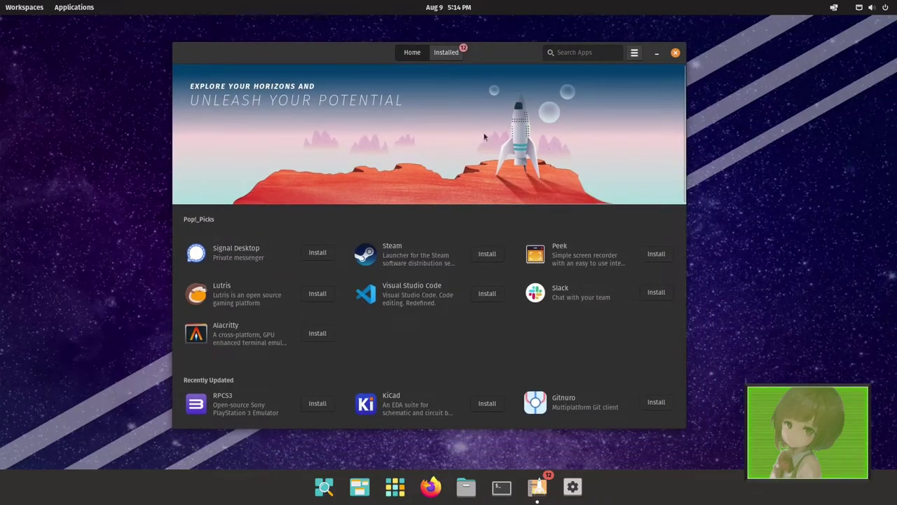
- Check the list of available updates, then browse Pop!_Picks and Categories on the Home page
{"action": "left_click", "coordinate": [449, 55]}
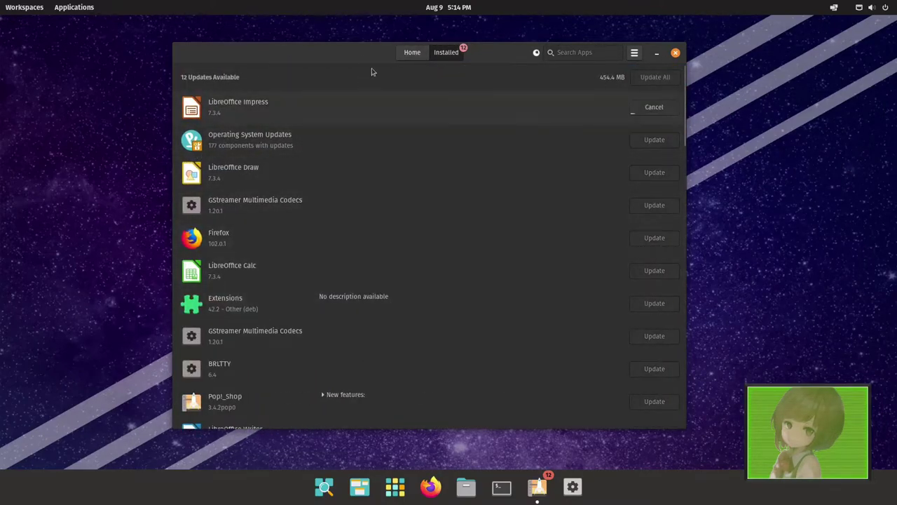
{"action": "left_click", "coordinate": [408, 55]}
{"action": "scroll", "coordinate": [329, 266], "scroll_direction": "down", "scroll_amount": 3}
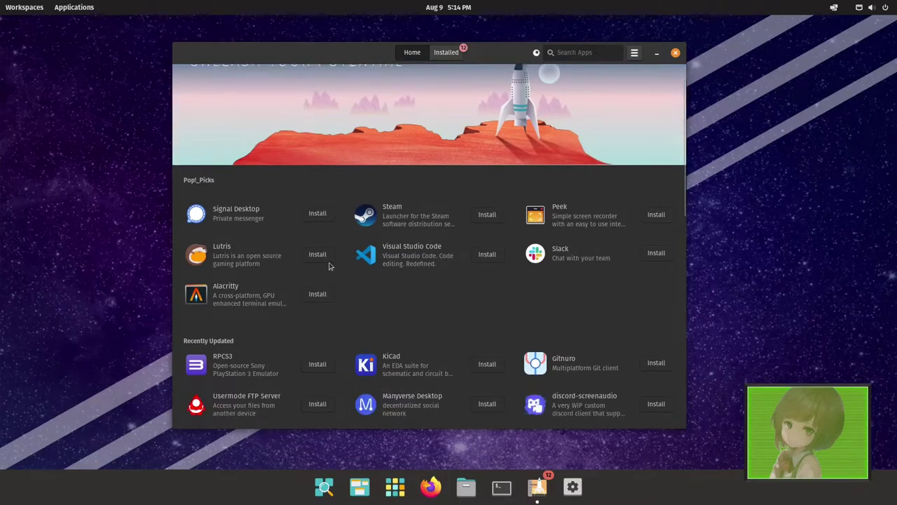
{"action": "scroll", "coordinate": [227, 328], "scroll_direction": "down", "scroll_amount": 3}
{"action": "scroll", "coordinate": [301, 357], "scroll_direction": "down", "scroll_amount": 4}
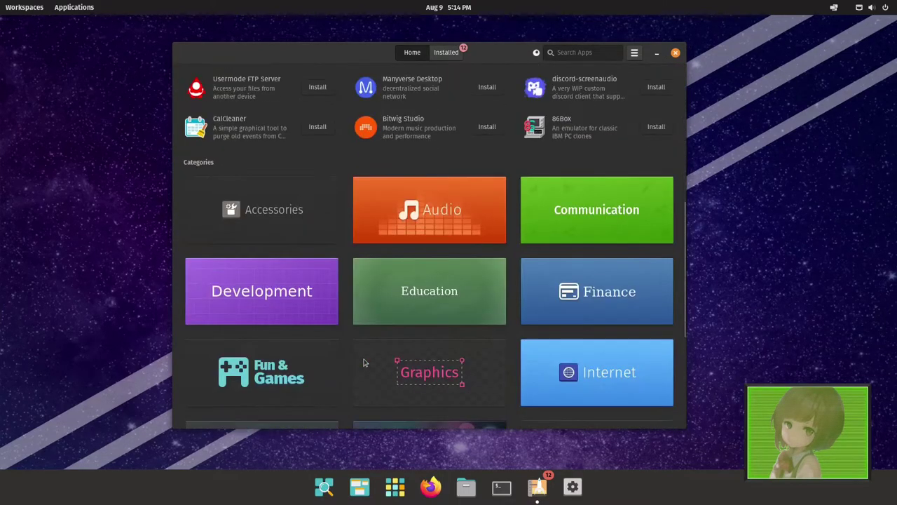
{"action": "scroll", "coordinate": [373, 278], "scroll_direction": "up", "scroll_amount": 6}
{"action": "scroll", "coordinate": [375, 280], "scroll_direction": "up", "scroll_amount": 3}
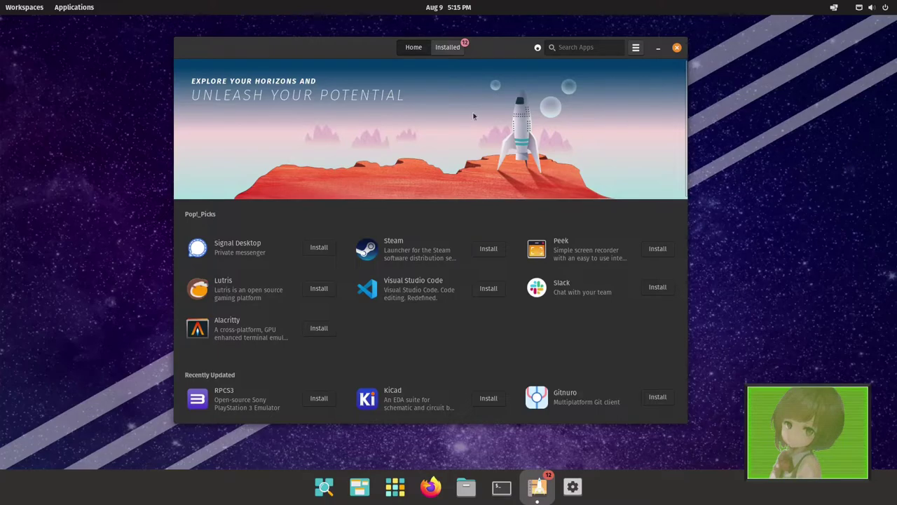
- Glance at Installed, return to Home, then open Firmware settings via a 'fire' launcher search
{"action": "left_click", "coordinate": [448, 47]}
{"action": "left_click", "coordinate": [414, 47]}
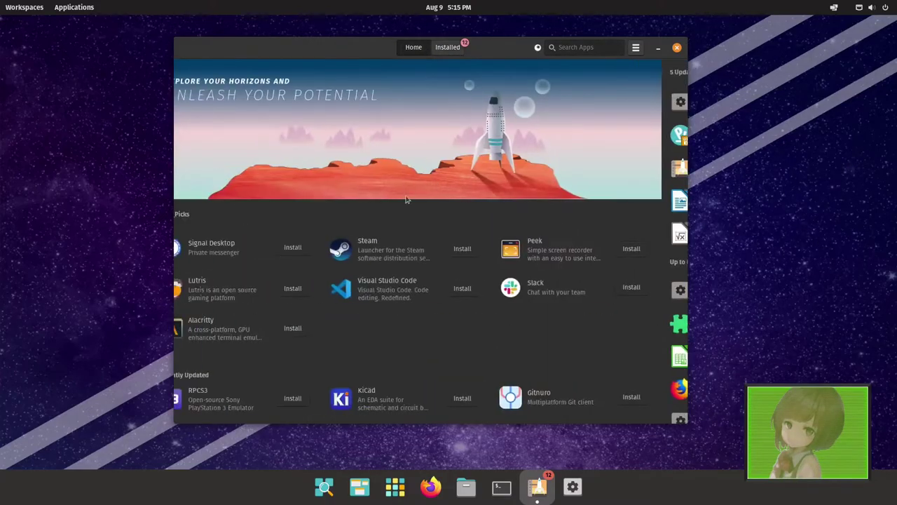
{"action": "key", "text": "super"}
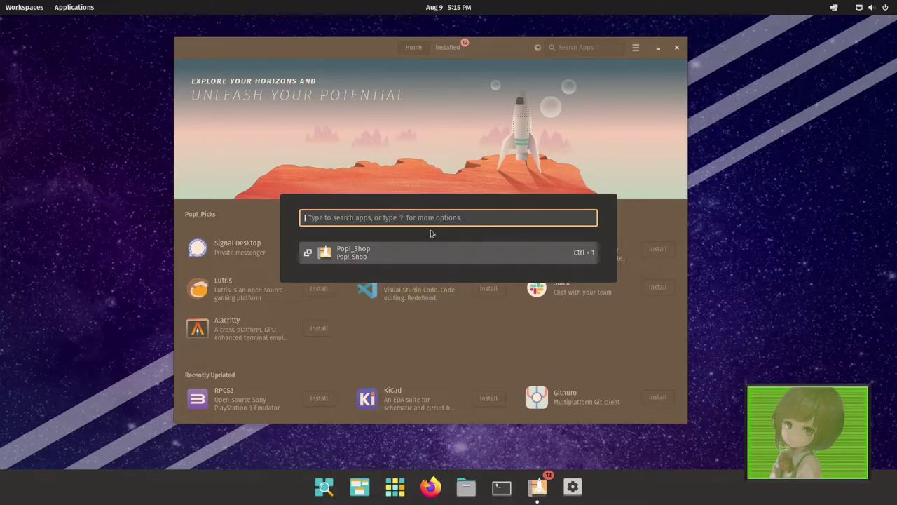
{"action": "type", "text": "fire"}
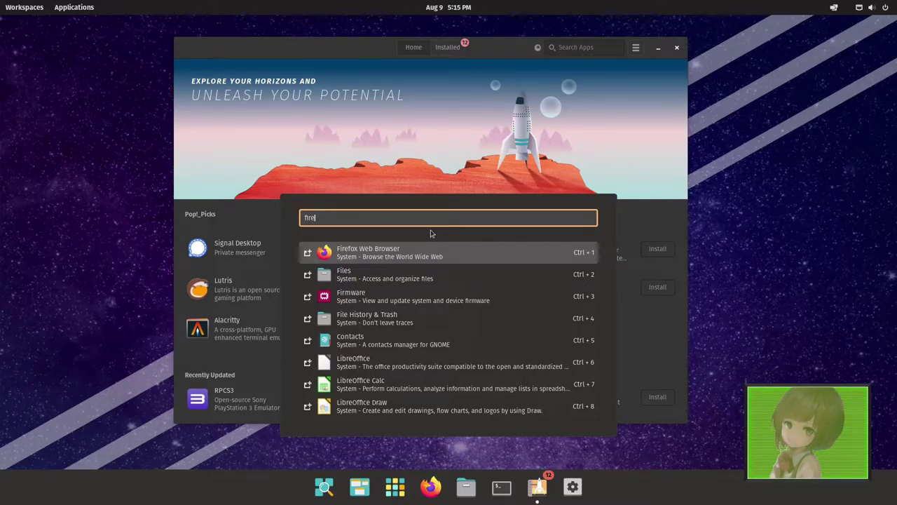
{"action": "key", "text": "Return"}
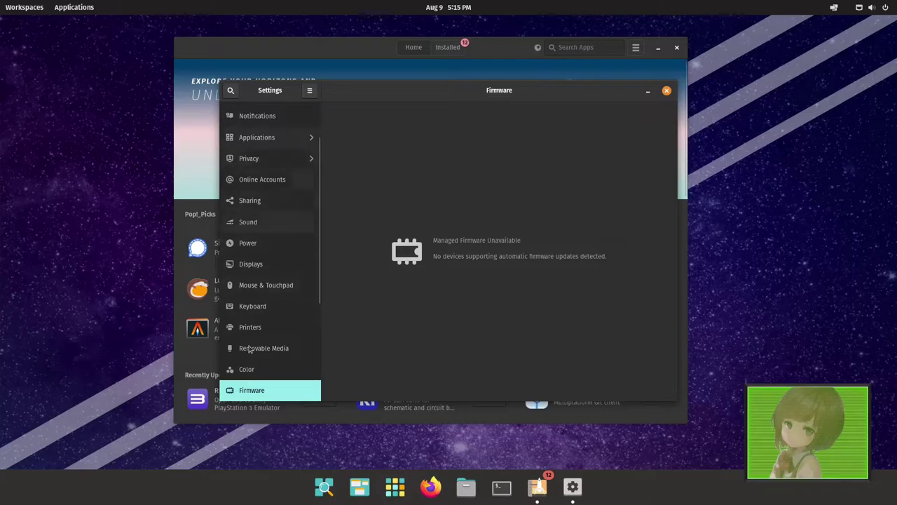
- Open the About page and scroll through details: Pop!_OS 22.04 LTS, 4.0 GiB memory, GNOME 42.2
{"action": "scroll", "coordinate": [276, 362], "scroll_direction": "down", "scroll_amount": 6}
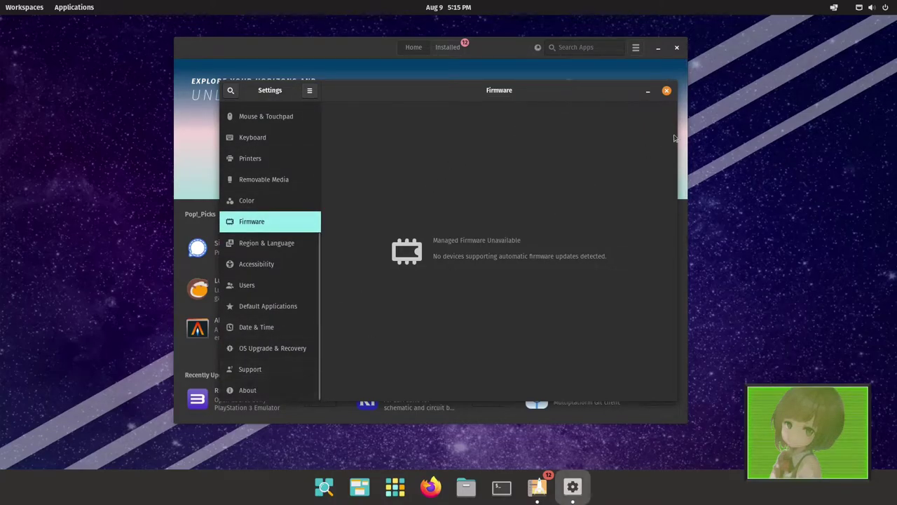
{"action": "left_click", "coordinate": [251, 392]}
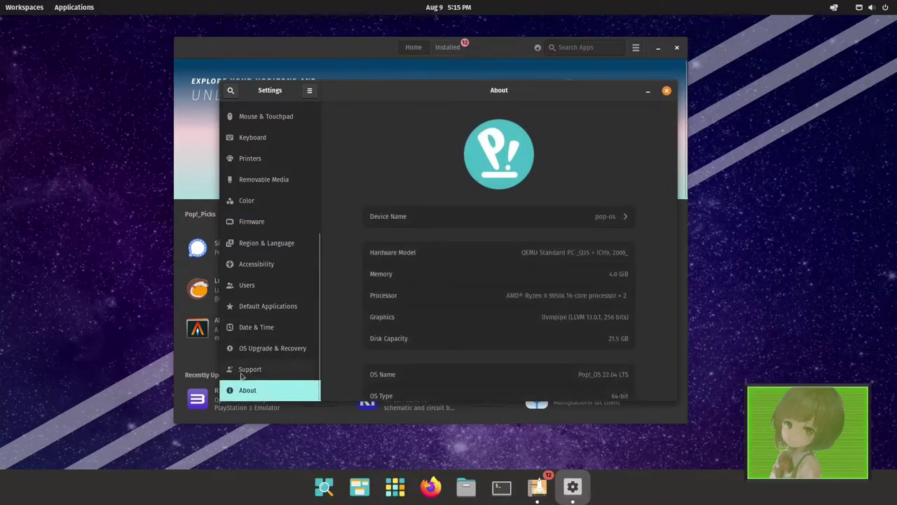
{"action": "scroll", "coordinate": [633, 280], "scroll_direction": "down", "scroll_amount": 3}
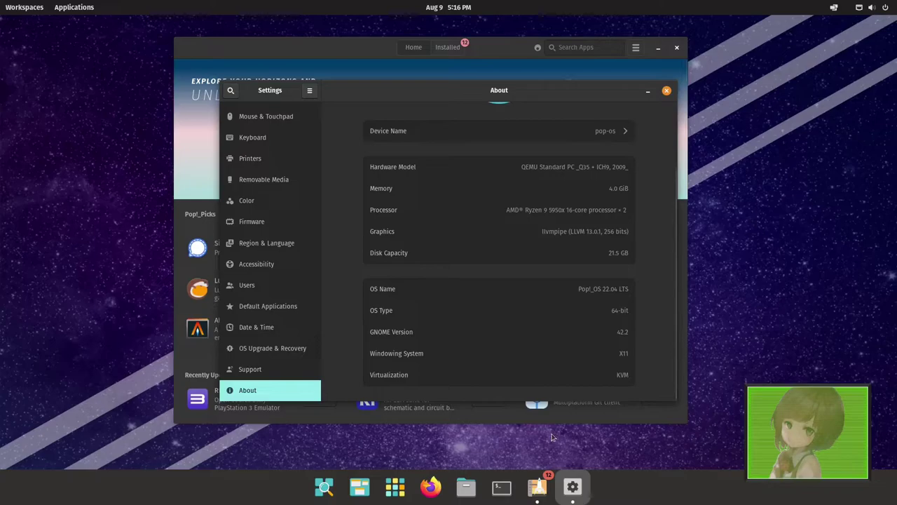
- Close Settings, then switch to the empty second workspace and back to the first
{"action": "left_click", "coordinate": [667, 92]}
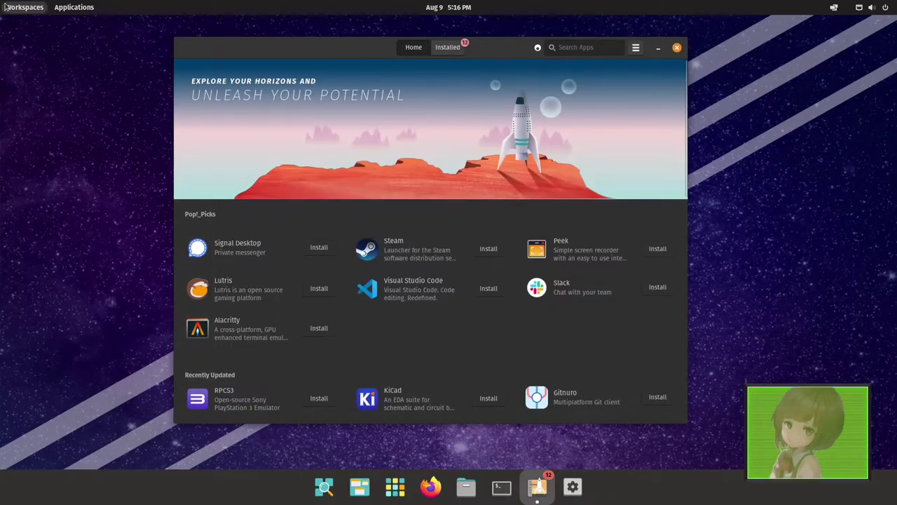
{"action": "key", "text": "super"}
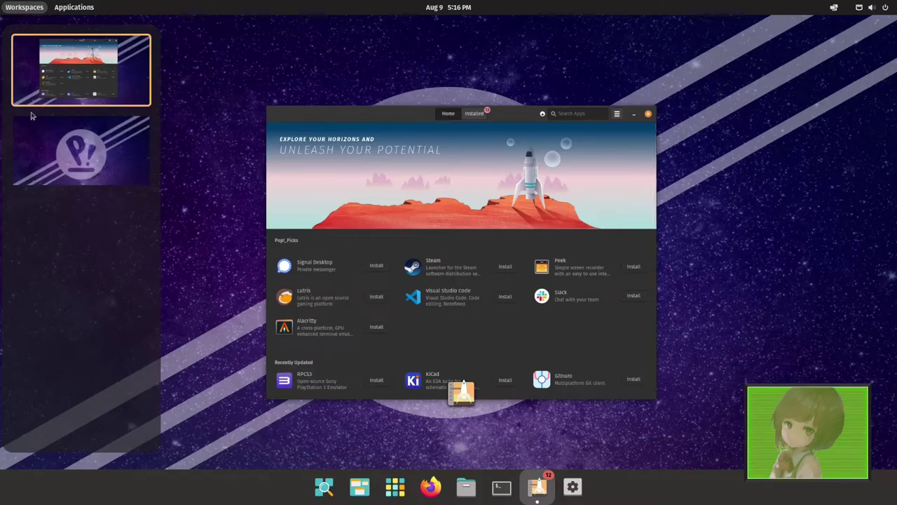
{"action": "left_click", "coordinate": [92, 153]}
{"action": "left_click", "coordinate": [79, 79]}
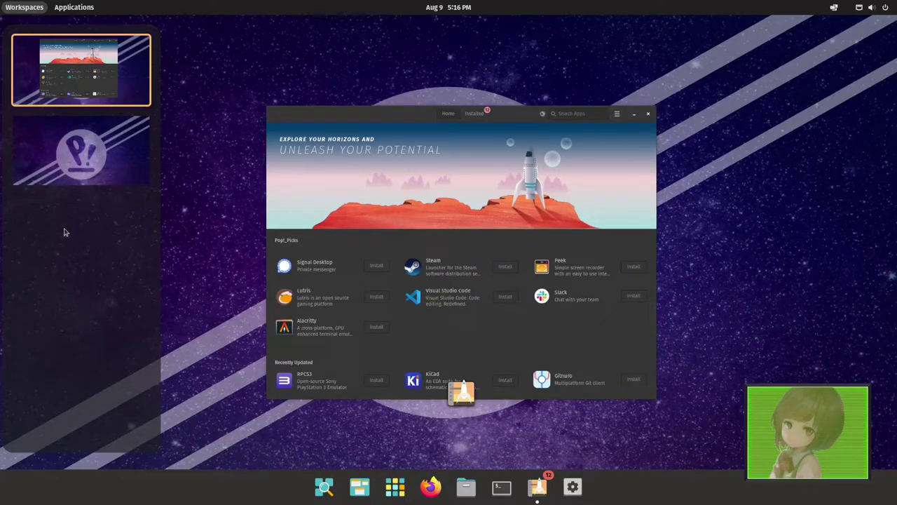
- View the application library, dismiss it, and show the system menu with volume and power options
{"action": "left_click", "coordinate": [64, 10]}
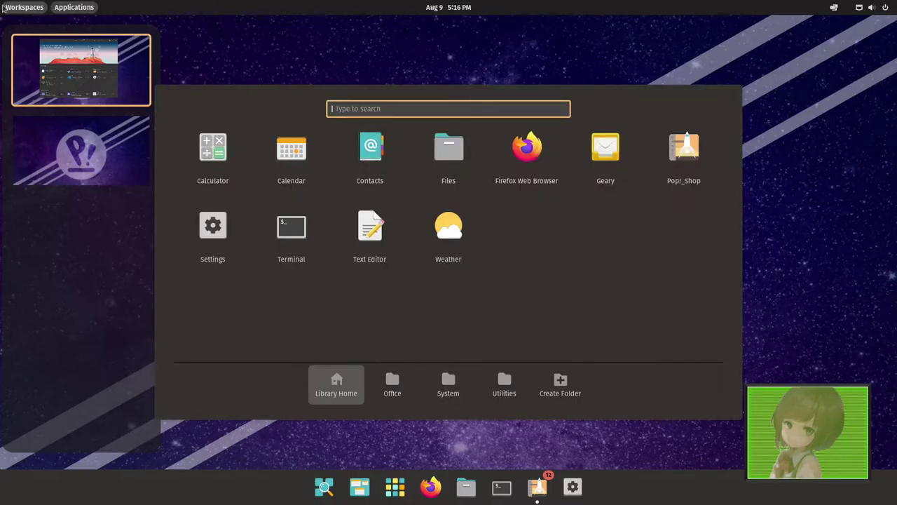
{"action": "key", "text": "Escape"}
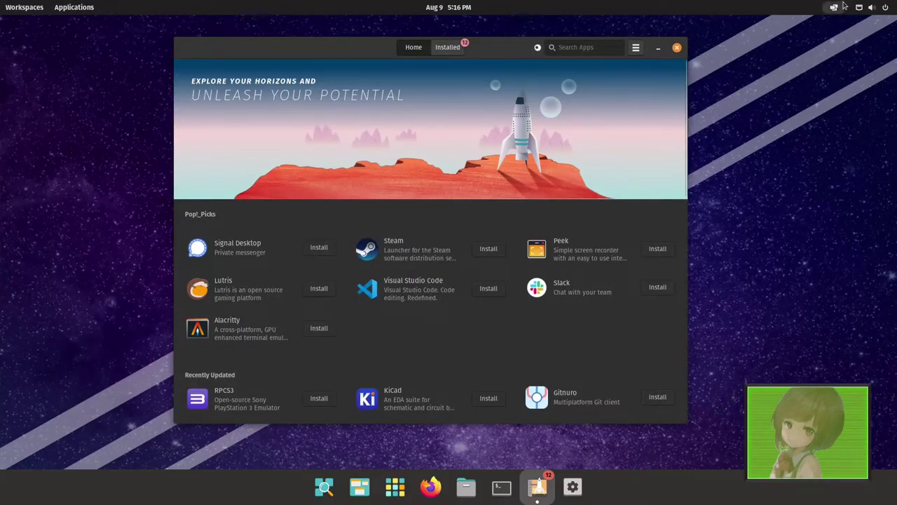
{"action": "left_click", "coordinate": [863, 7]}
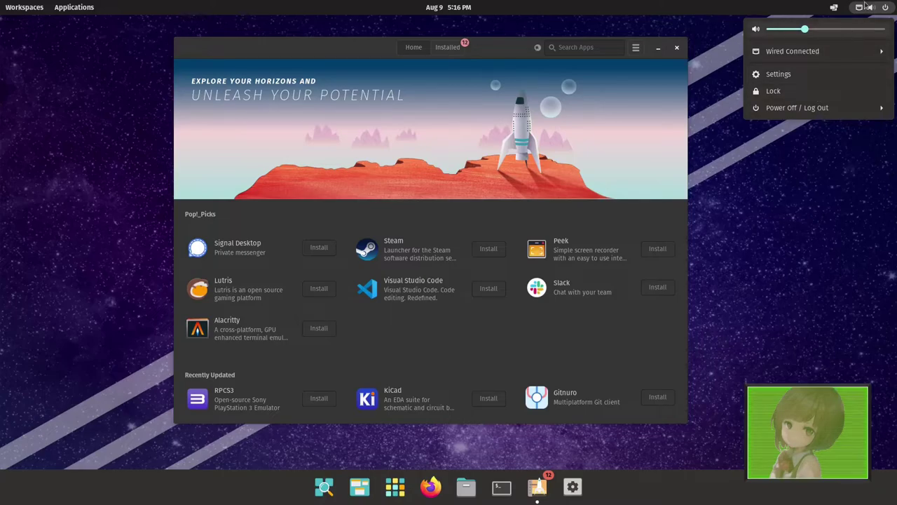
- Close the system menu, then turn Tile Windows on and back off from the tiling menu
{"action": "left_click", "coordinate": [537, 487]}
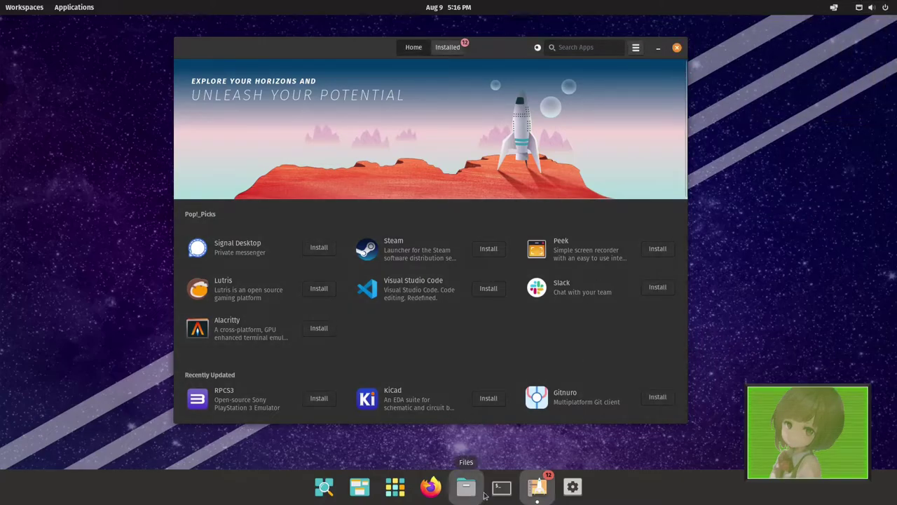
{"action": "left_click", "coordinate": [834, 9]}
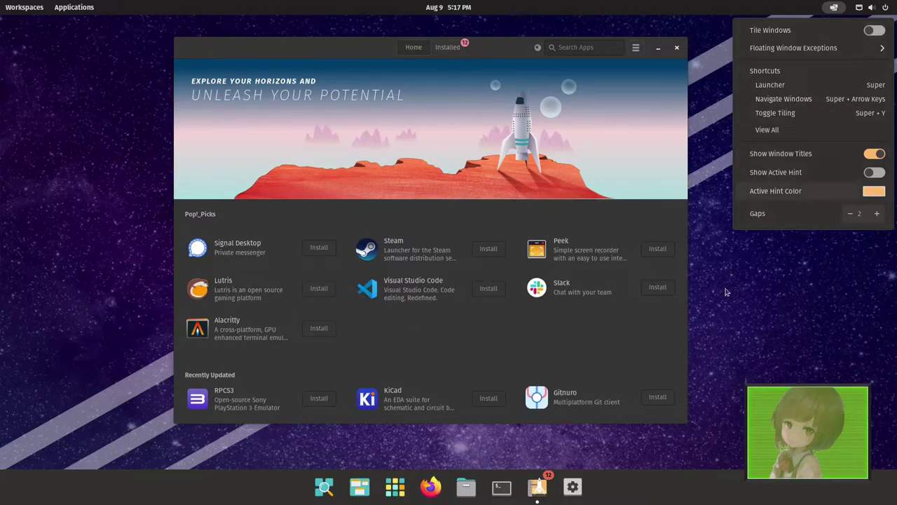
{"action": "left_click", "coordinate": [813, 253]}
{"action": "left_click", "coordinate": [834, 8]}
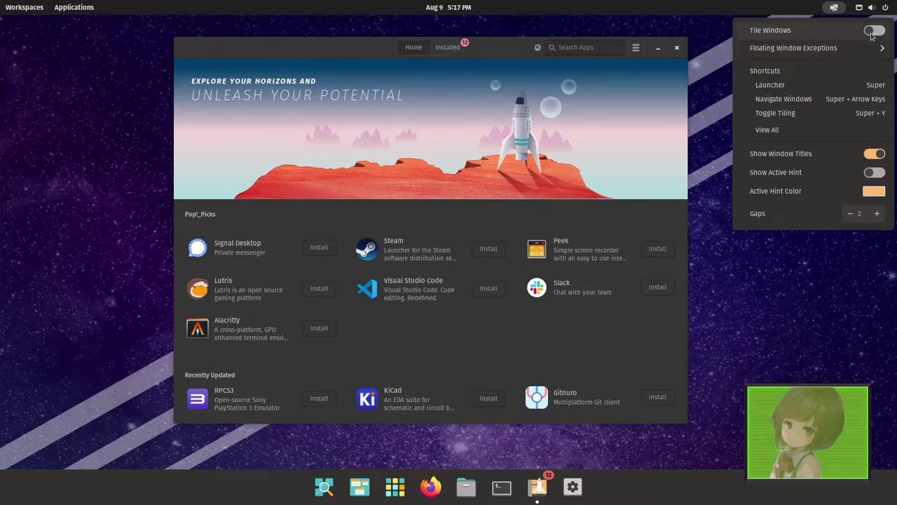
{"action": "left_click", "coordinate": [843, 30]}
{"action": "left_click", "coordinate": [838, 8]}
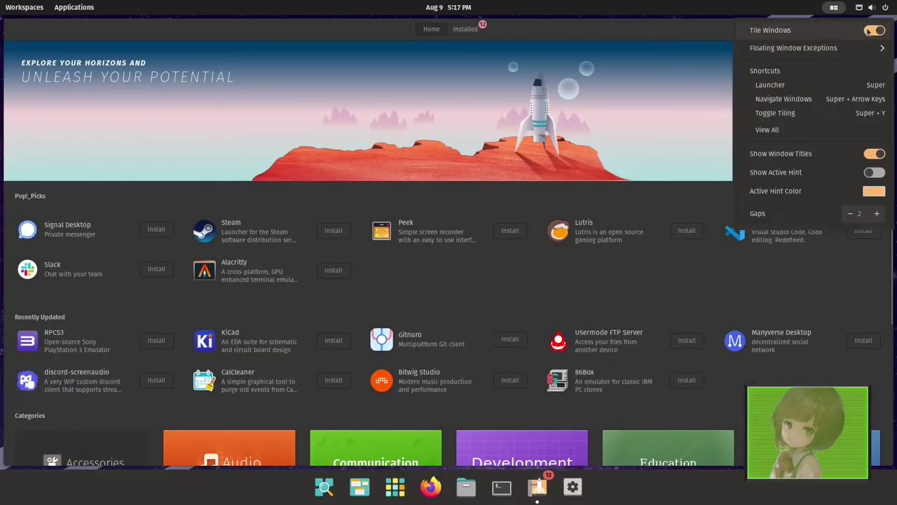
{"action": "left_click", "coordinate": [869, 31]}
{"action": "left_click", "coordinate": [834, 8]}
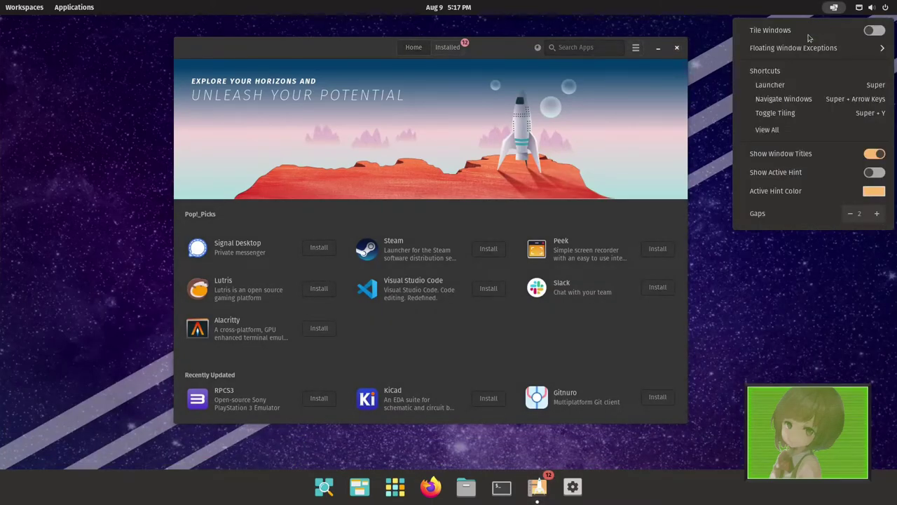
{"action": "left_click", "coordinate": [723, 376]}
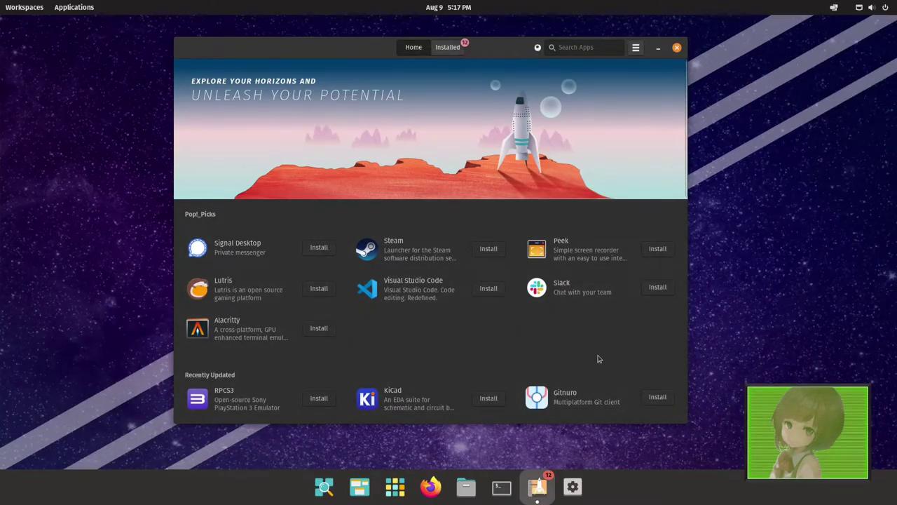
- Enable tiling with Super+Y and launch Firefox Web Browser from a 'fire' launcher search
{"action": "key", "text": "super+y"}
{"action": "key", "text": "super"}
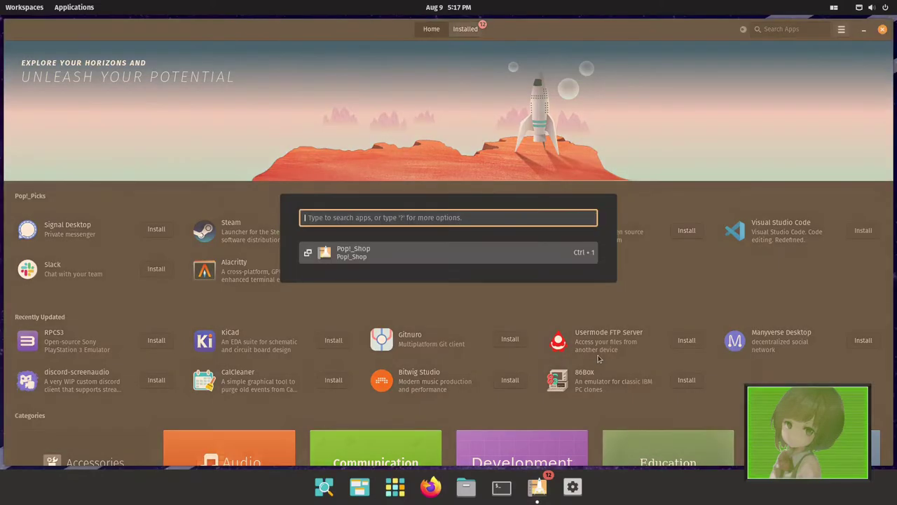
{"action": "key", "text": "Escape"}
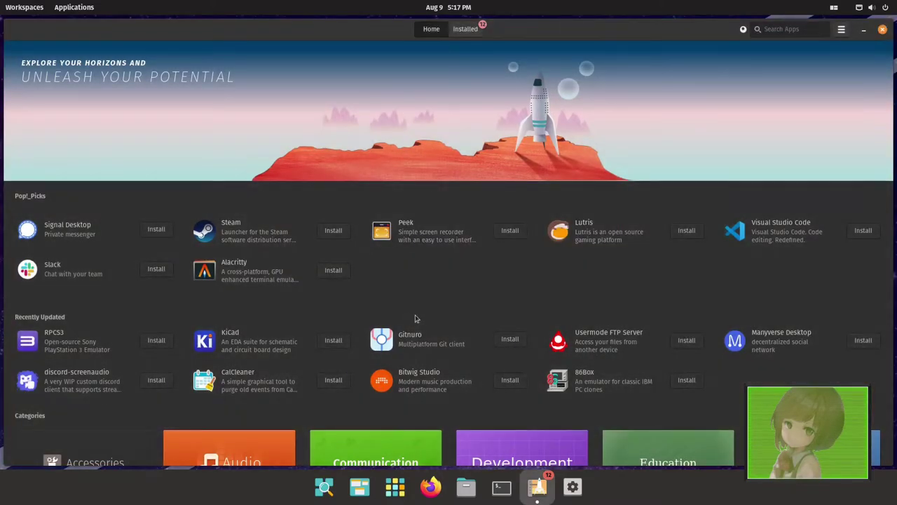
{"action": "key", "text": "super"}
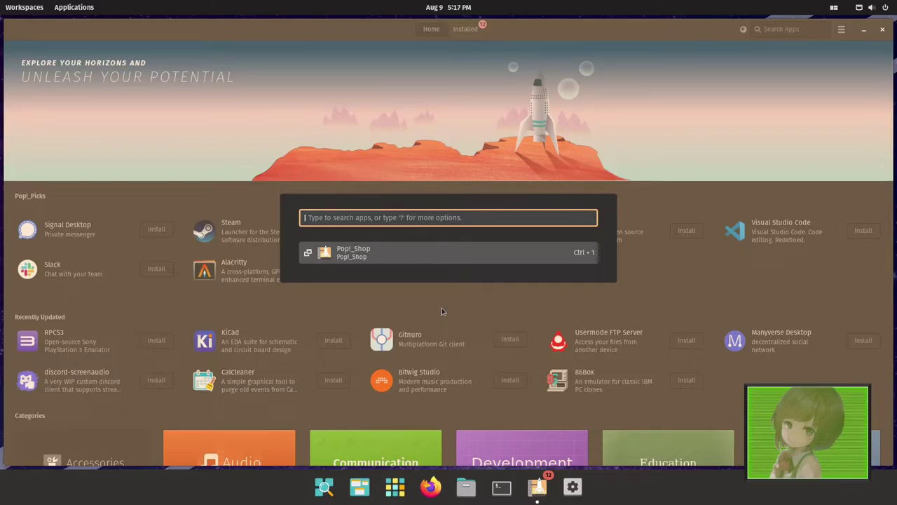
{"action": "type", "text": "fire"}
{"action": "key", "text": "Escape"}
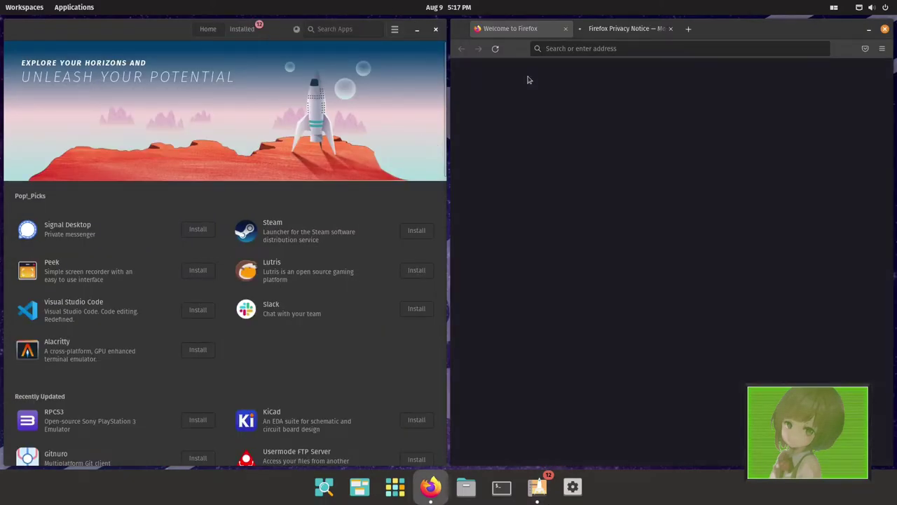
- Focus Firefox and swap it with Pop!_Shop repeatedly, settling Pop!_Shop on the left
{"action": "left_click", "coordinate": [834, 7]}
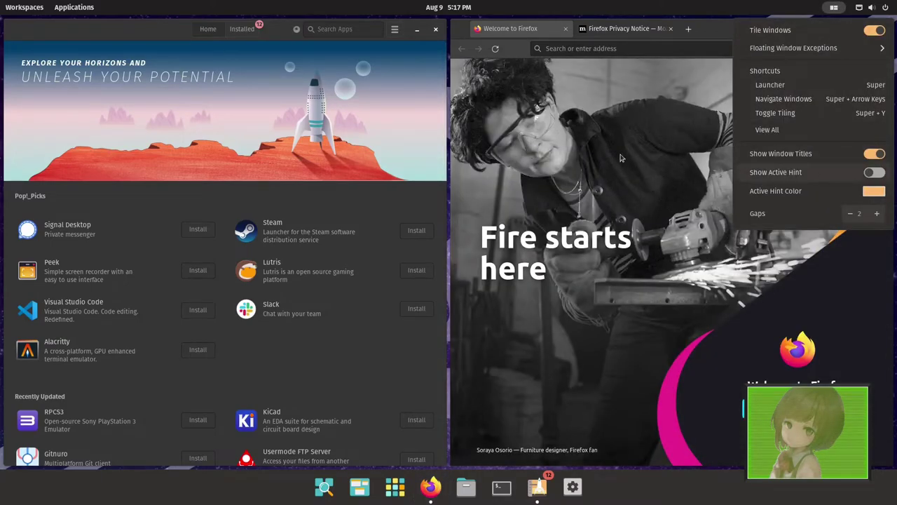
{"action": "left_click", "coordinate": [615, 158]}
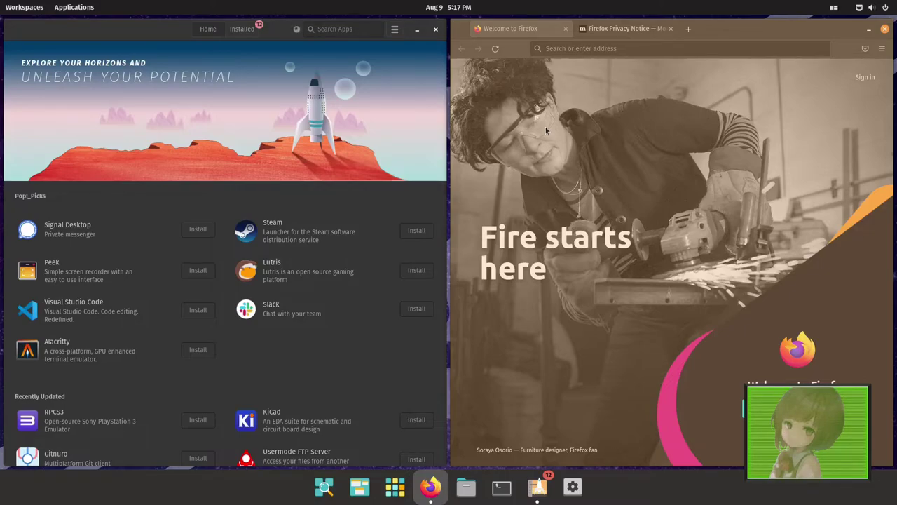
{"action": "key", "text": "super+shift+Left"}
{"action": "key", "text": "super+shift+Right"}
{"action": "key", "text": "super+shift+Left"}
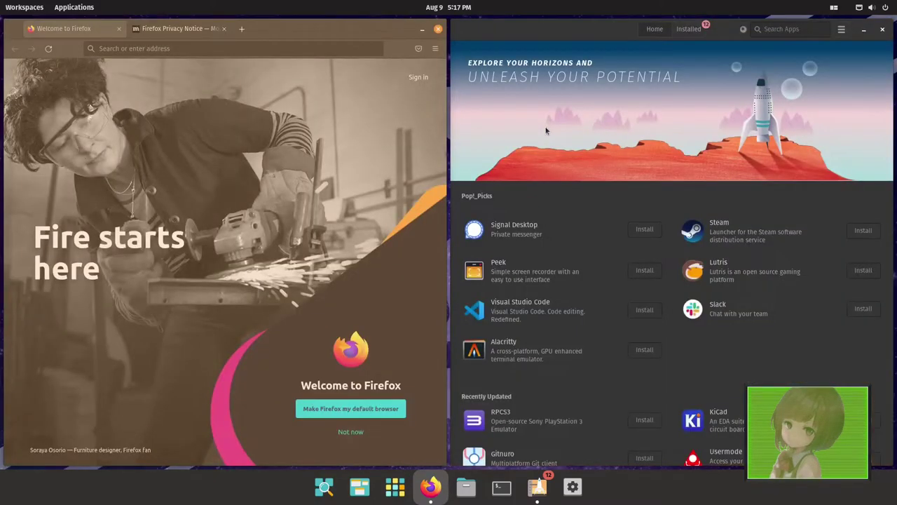
{"action": "key", "text": "super+shift+Right"}
{"action": "key", "text": "super+shift+Left"}
{"action": "key", "text": "super+shift+Right"}
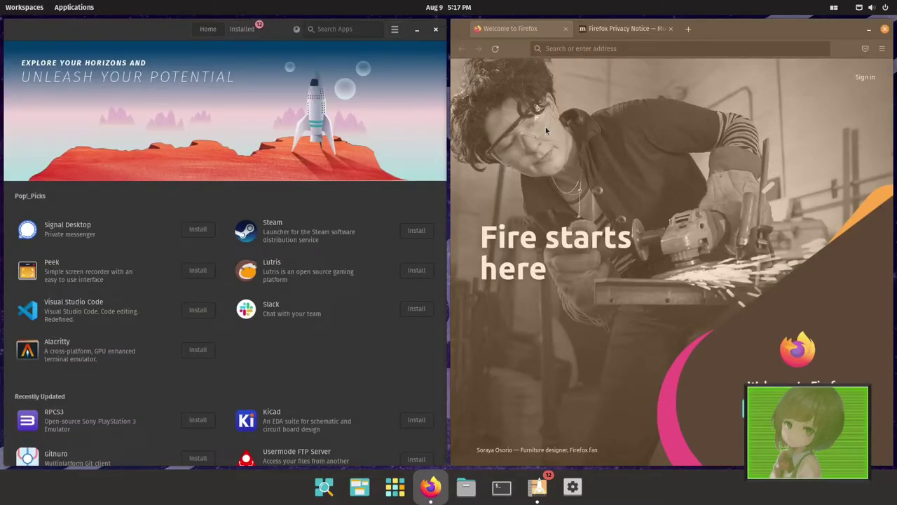
{"action": "key", "text": "super+shift+Left"}
{"action": "key", "text": "super+shift+Right"}
- Resize the split with Shift+arrows until Pop!_Shop takes about half the screen
{"action": "key", "text": "shift+Right"}
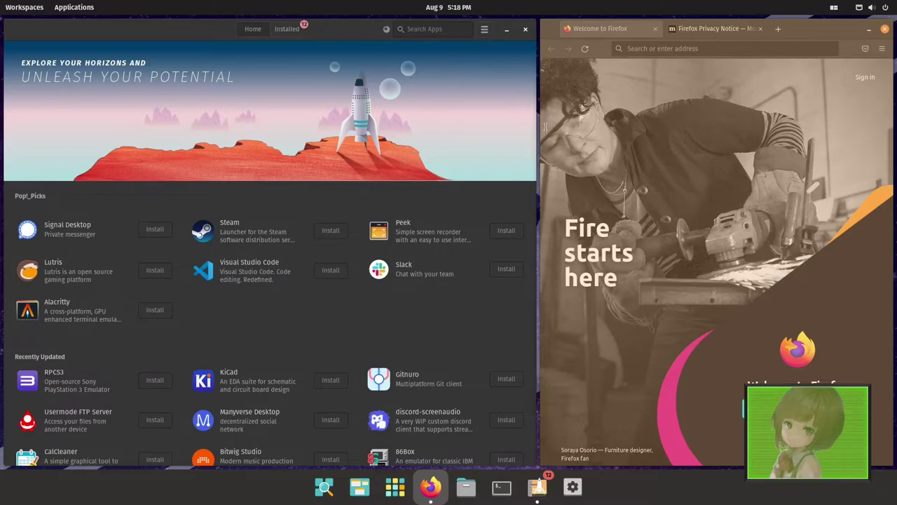
{"action": "key", "text": "shift+Right"}
{"action": "key", "text": "shift+Right"}
{"action": "key", "text": "shift+Left"}
{"action": "key", "text": "shift+Left"}
{"action": "key", "text": "shift+Left"}
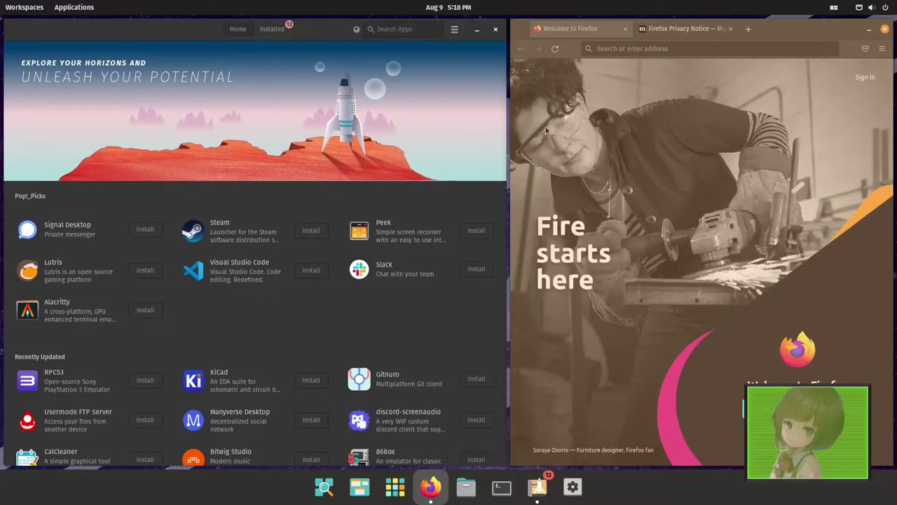
{"action": "key", "text": "shift+Left"}
{"action": "key", "text": "shift+Left"}
{"action": "key", "text": "shift+Left"}
{"action": "key", "text": "shift+Left"}
{"action": "key", "text": "shift+Left"}
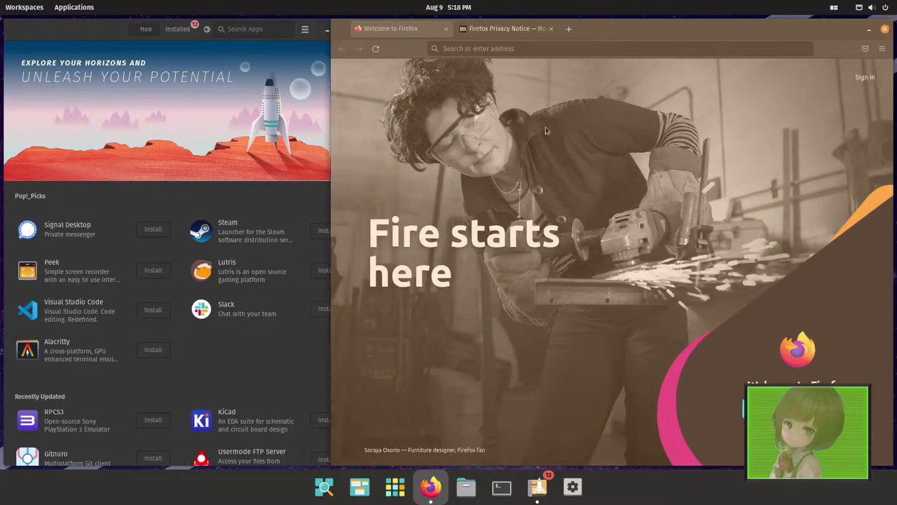
{"action": "key", "text": "shift+Left"}
{"action": "key", "text": "shift+Left"}
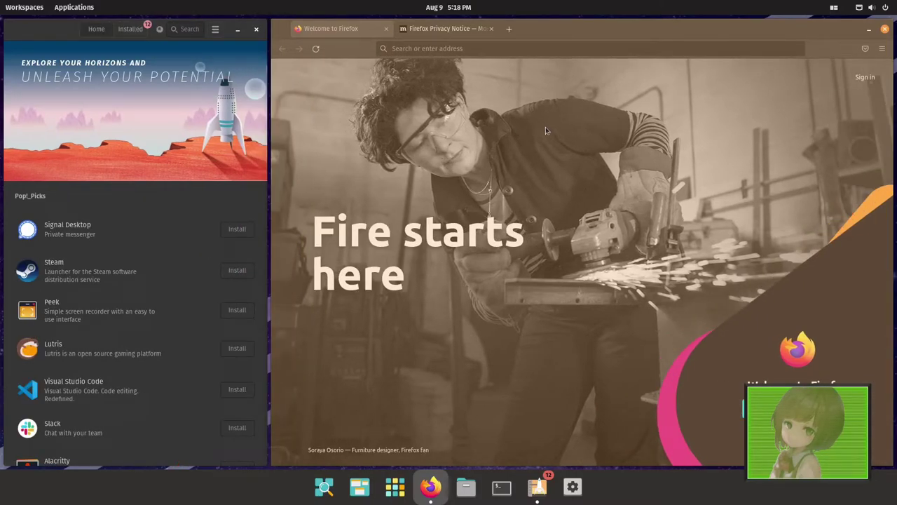
{"action": "key", "text": "shift+Left"}
{"action": "key", "text": "shift+Right"}
{"action": "key", "text": "shift+Right"}
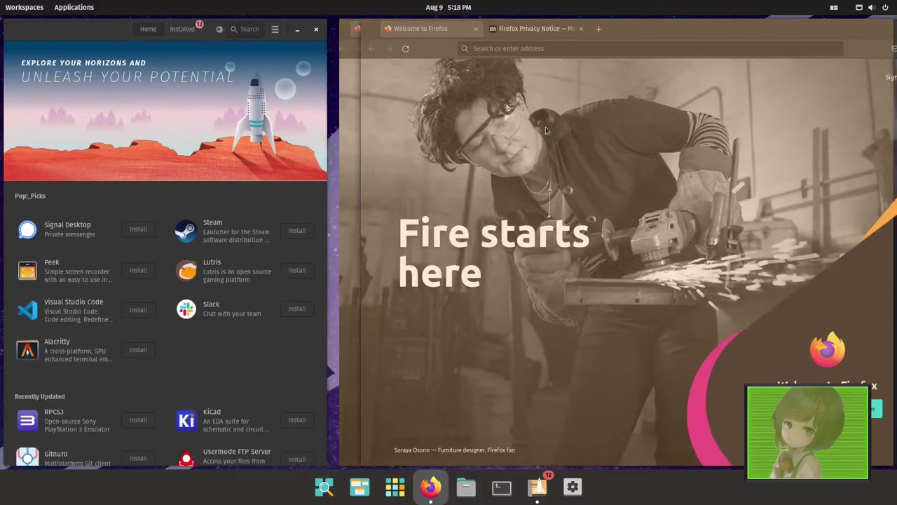
{"action": "key", "text": "shift+Right"}
{"action": "key", "text": "shift+Right"}
{"action": "key", "text": "shift+Right"}
{"action": "key", "text": "shift+Right"}
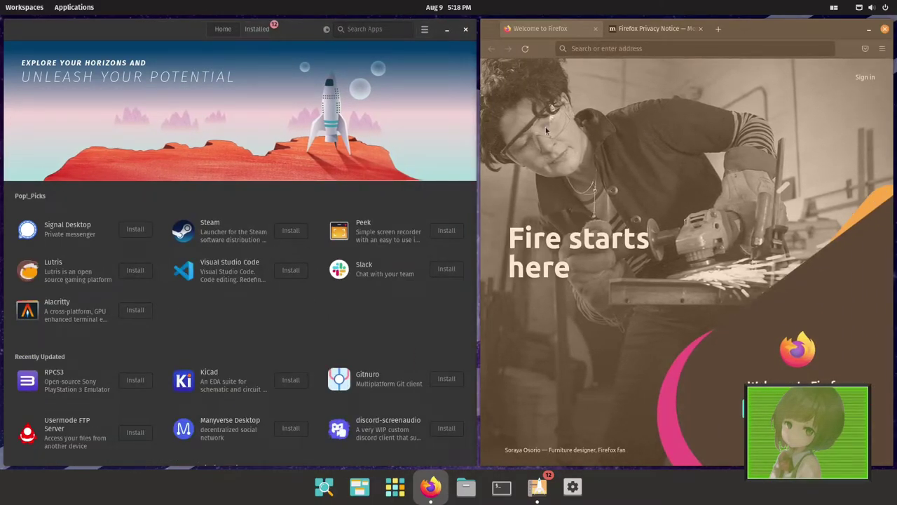
{"action": "key", "text": "Return"}
- Narrow Firefox further in adjustment mode so Pop!_Shop ends up wider on the left
{"action": "key", "text": "super"}
{"action": "key", "text": "Escape"}
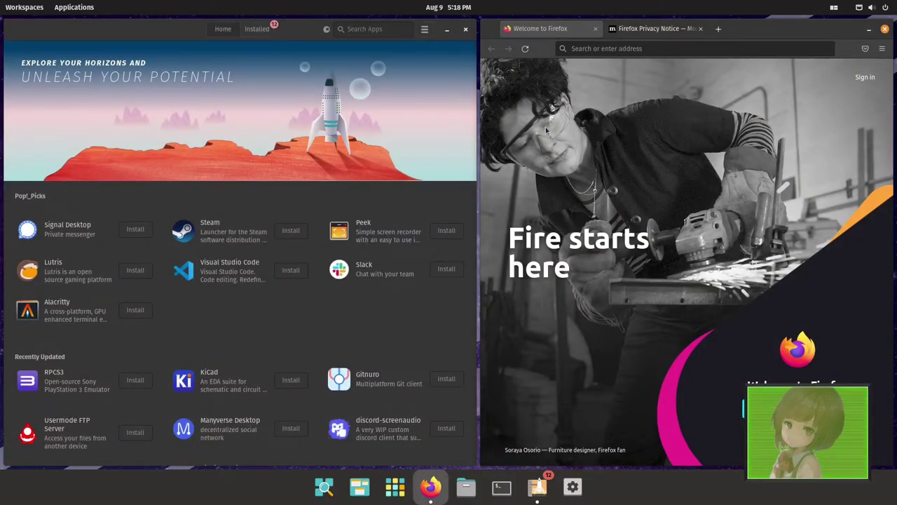
{"action": "key", "text": "super+Return"}
{"action": "key", "text": "shift+Left"}
{"action": "key", "text": "Return"}
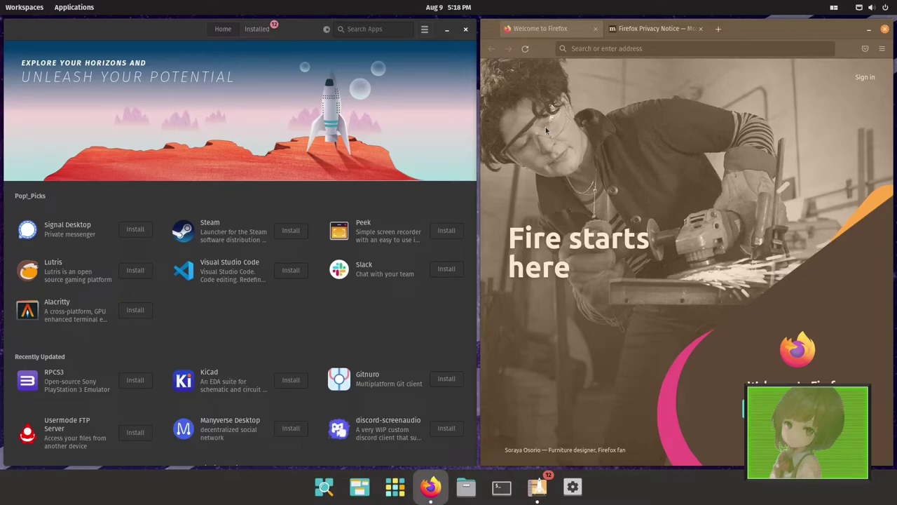
{"action": "key", "text": "shift+Right"}
{"action": "key", "text": "shift+Right"}
{"action": "key", "text": "shift+Right"}
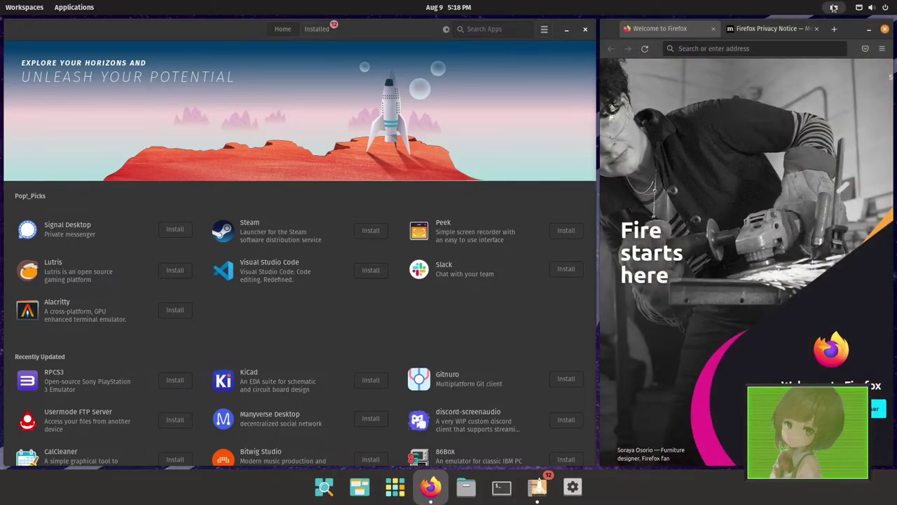
- Show all Pop!_Shell shortcuts, tile that window top-left above Pop!_Shop, and scroll through it
{"action": "left_click", "coordinate": [833, 7]}
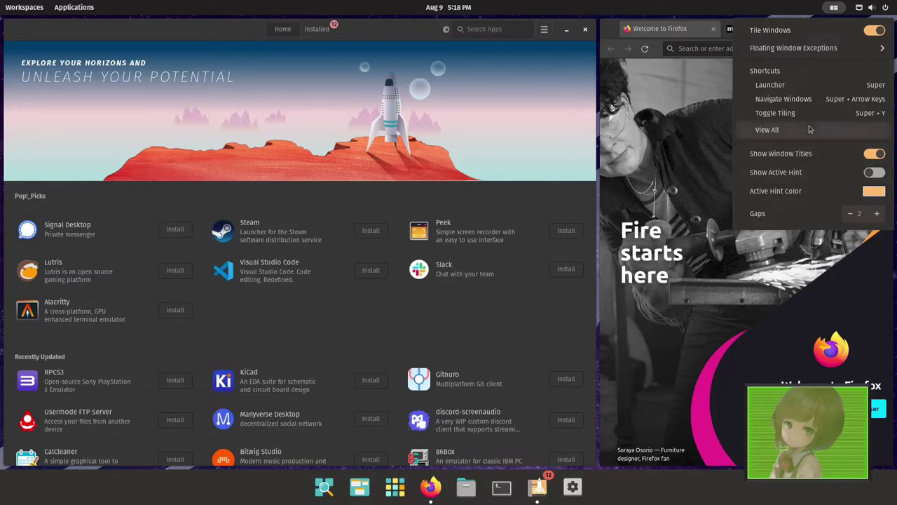
{"action": "left_click", "coordinate": [809, 129]}
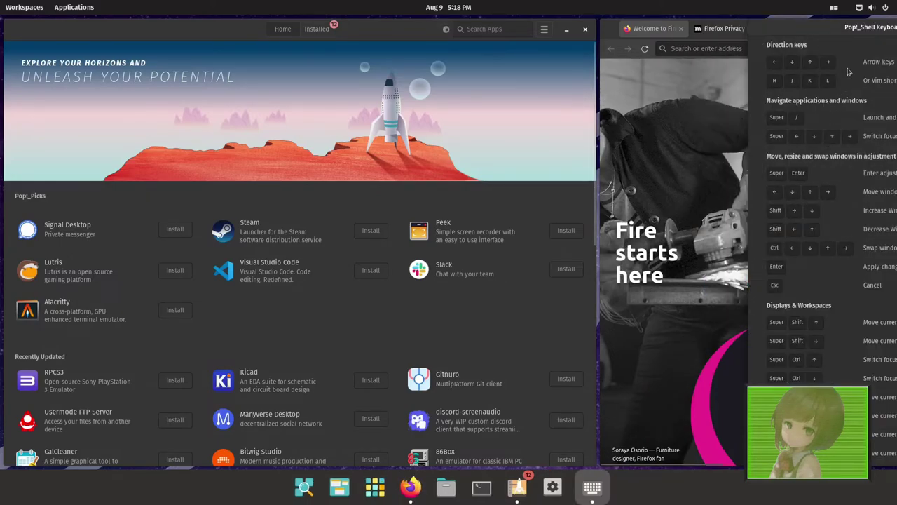
{"action": "left_click_drag", "start_coordinate": [845, 30], "coordinate": [517, 82]}
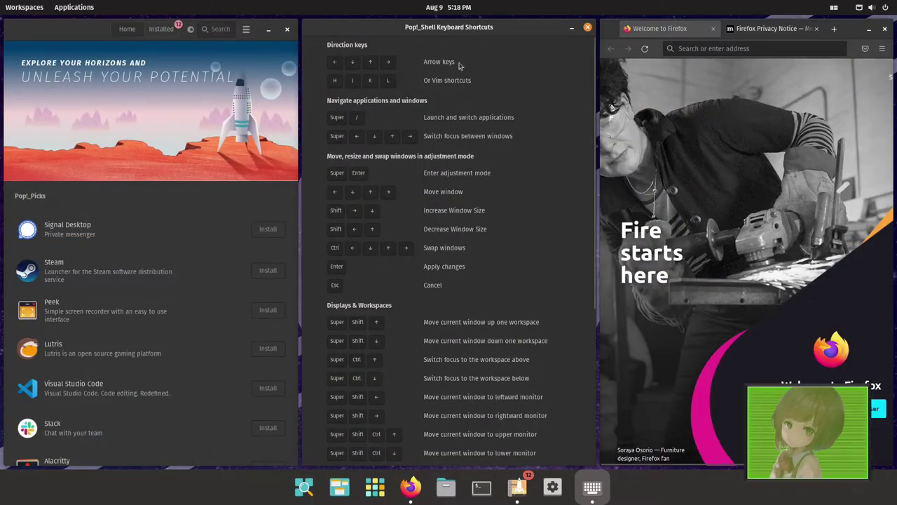
{"action": "left_click_drag", "start_coordinate": [498, 31], "coordinate": [435, 268]}
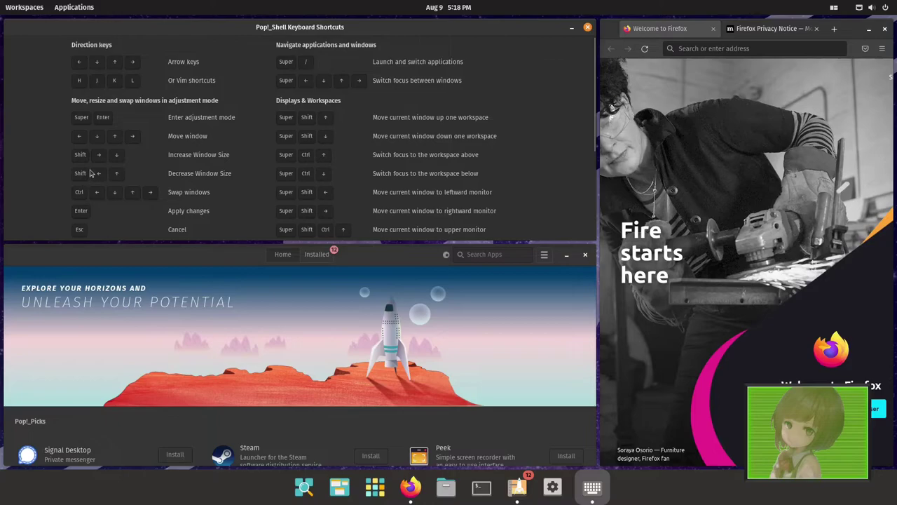
{"action": "scroll", "coordinate": [89, 170], "scroll_direction": "down", "scroll_amount": 2}
{"action": "scroll", "coordinate": [122, 155], "scroll_direction": "up", "scroll_amount": 1}
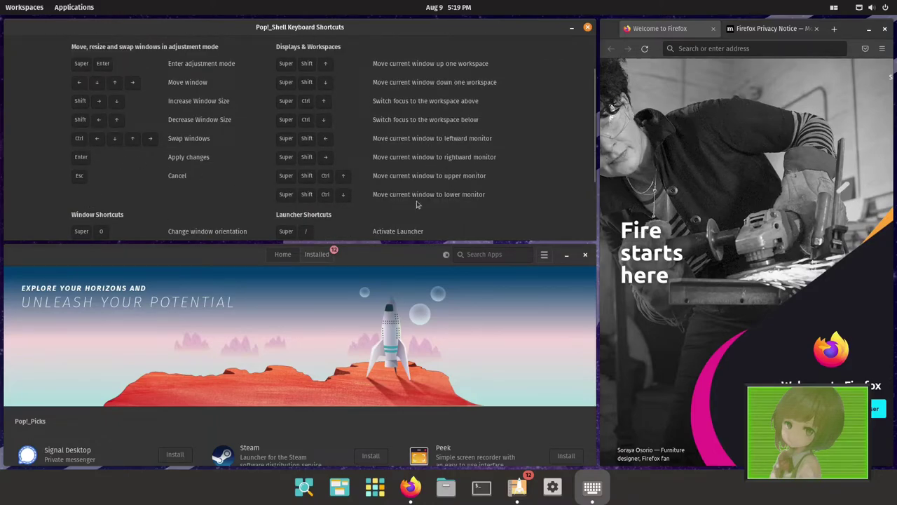
{"action": "scroll", "coordinate": [414, 203], "scroll_direction": "down", "scroll_amount": 3}
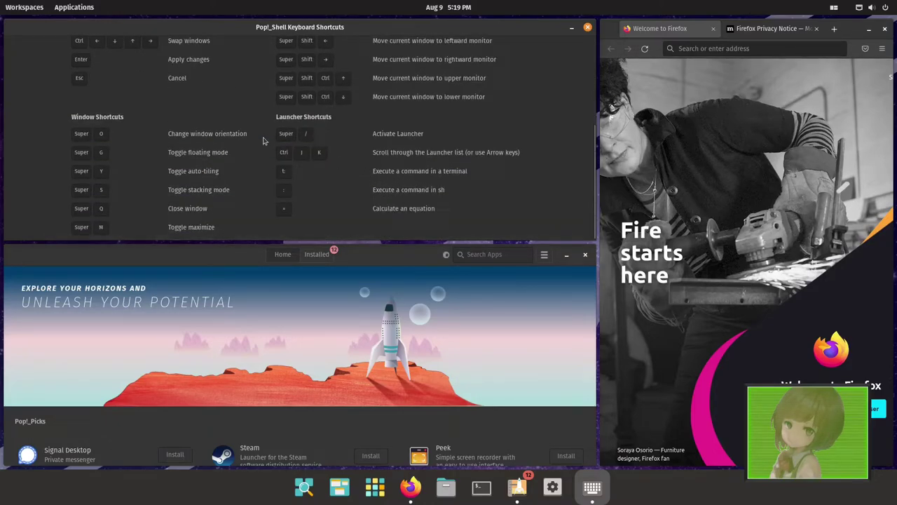
{"action": "scroll", "coordinate": [216, 122], "scroll_direction": "up", "scroll_amount": 3}
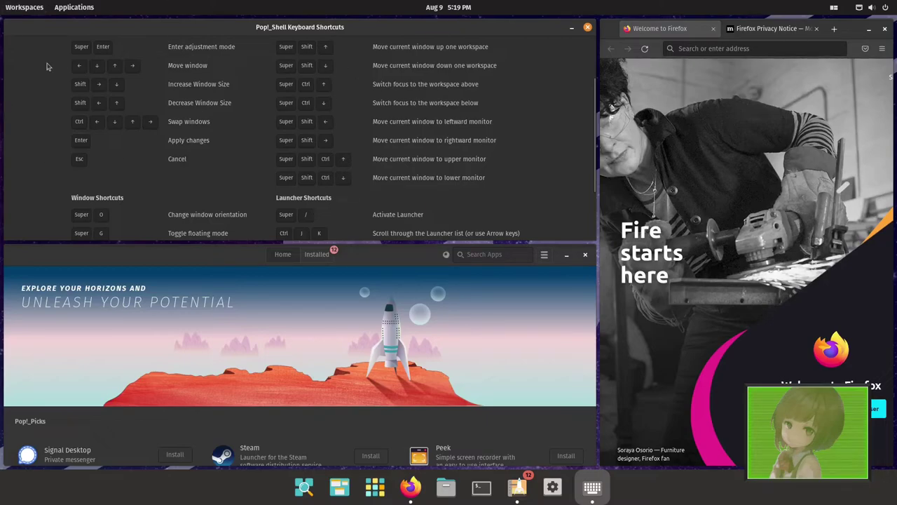
{"action": "scroll", "coordinate": [274, 152], "scroll_direction": "up", "scroll_amount": 2}
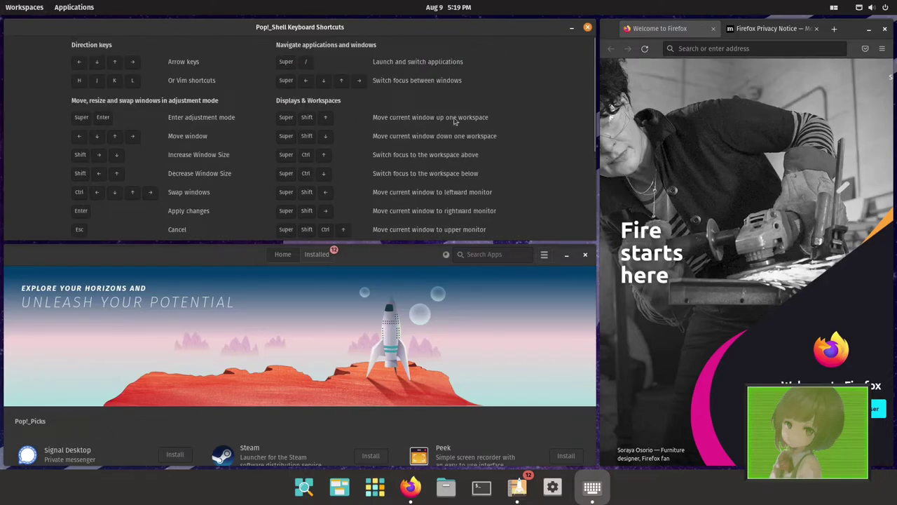
- Turn Tile Windows off, reposition the floating shortcuts and Firefox windows, and raise Pop!_Shop
{"action": "left_click", "coordinate": [834, 7]}
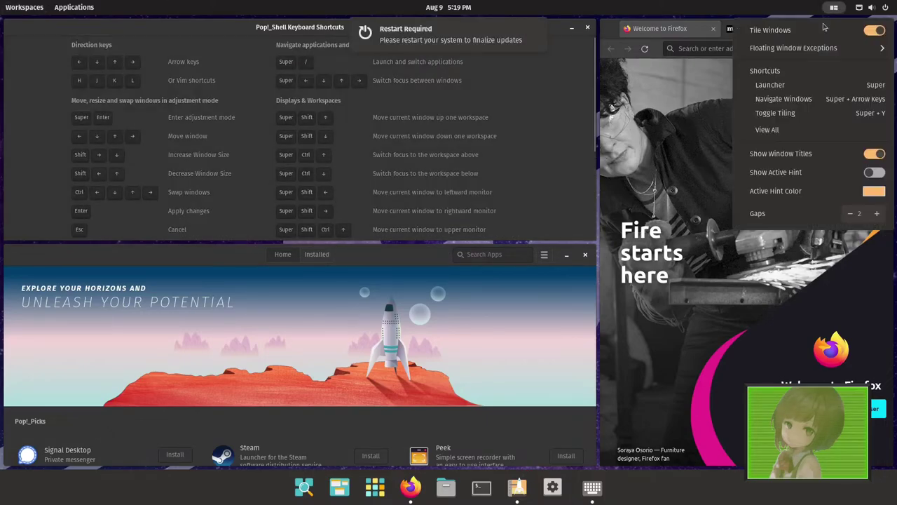
{"action": "left_click", "coordinate": [869, 32]}
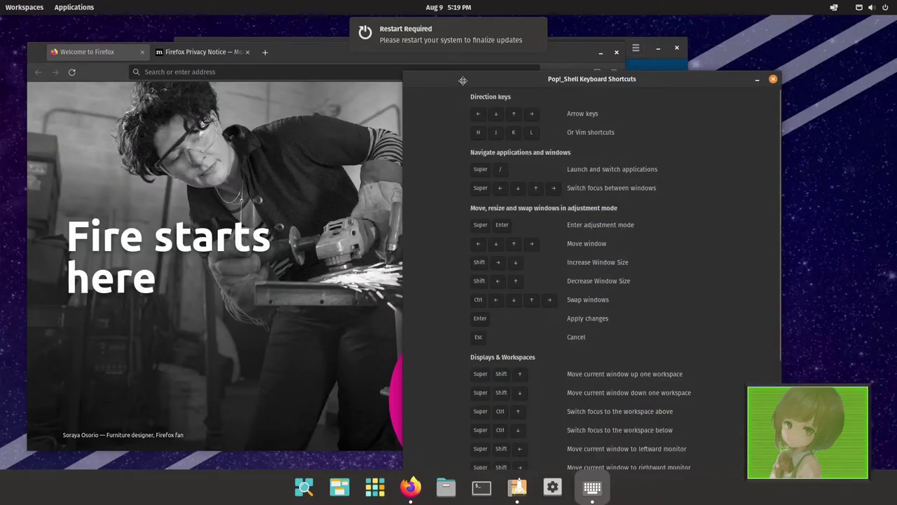
{"action": "left_click_drag", "start_coordinate": [463, 83], "coordinate": [403, 63]}
{"action": "left_click_drag", "start_coordinate": [315, 52], "coordinate": [351, 71]}
{"action": "left_click_drag", "start_coordinate": [277, 53], "coordinate": [264, 49]}
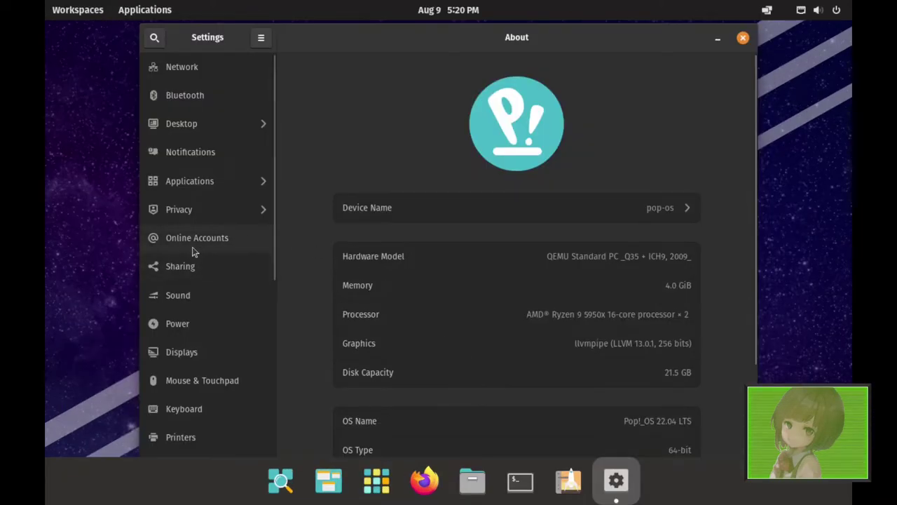
- Go to Displays and expand the Resolution dropdown, currently set to 1280 × 800 (16:10)
{"action": "left_click", "coordinate": [214, 357]}
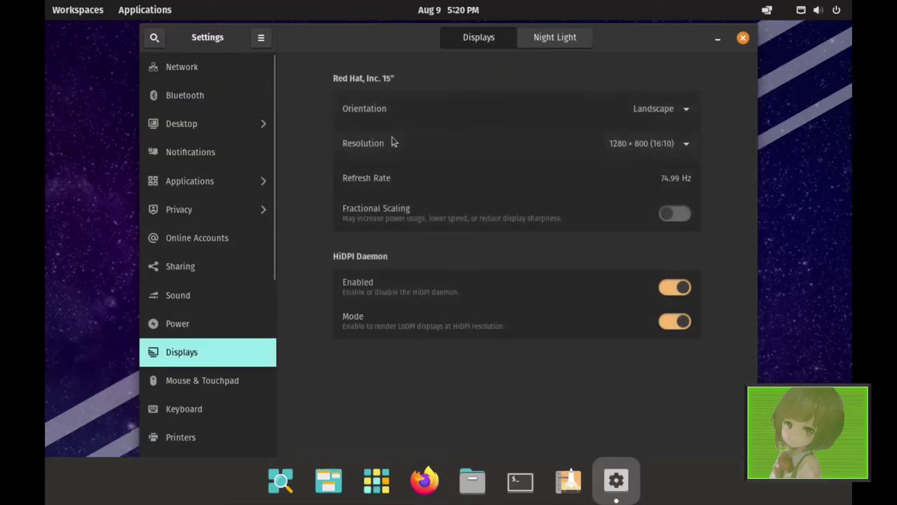
{"action": "left_click", "coordinate": [631, 145]}
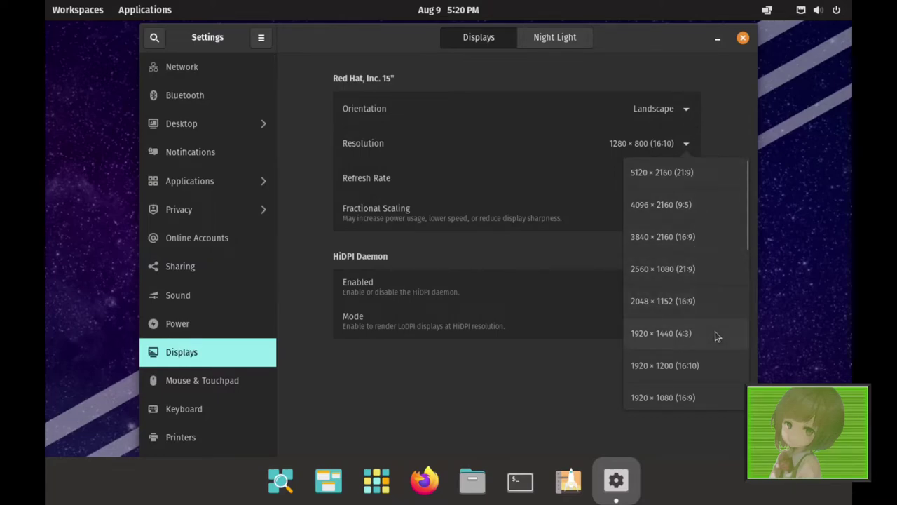
- Set the display resolution to 1920 × 1080 (16:9) and keep the change
{"action": "left_click", "coordinate": [705, 396]}
{"action": "left_click", "coordinate": [732, 37]}
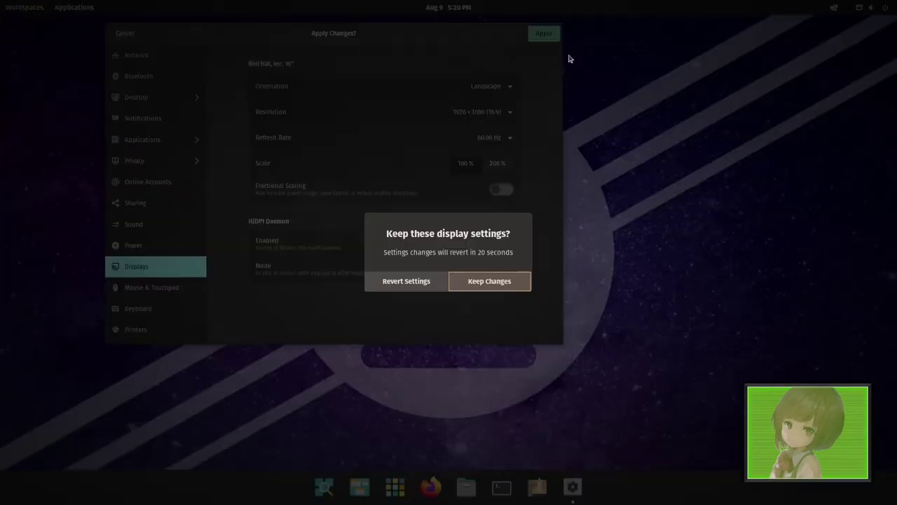
{"action": "left_click", "coordinate": [492, 298]}
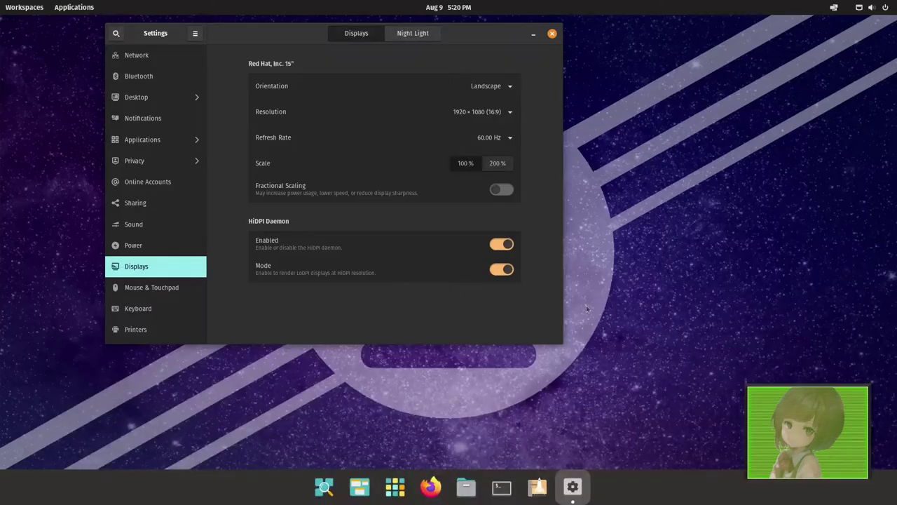
- Try the 200% display scale, then revert to 100%
{"action": "left_click", "coordinate": [493, 165]}
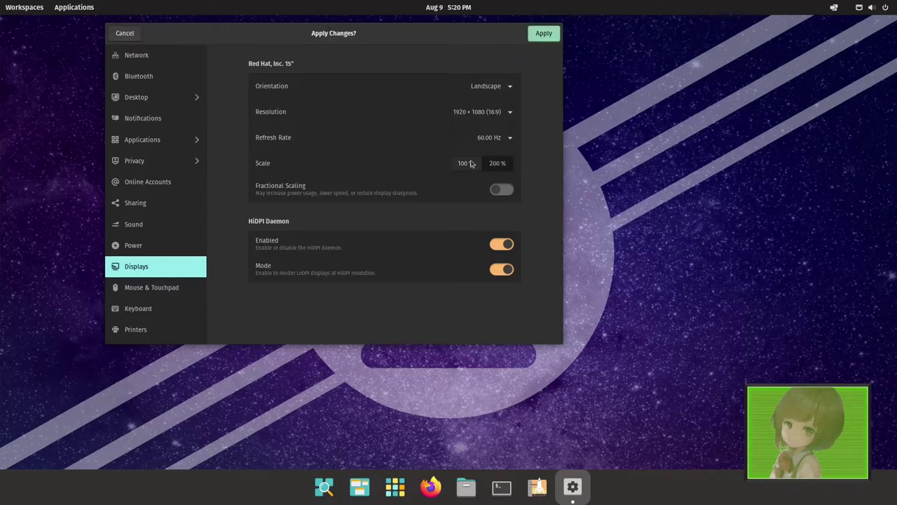
{"action": "left_click", "coordinate": [544, 33]}
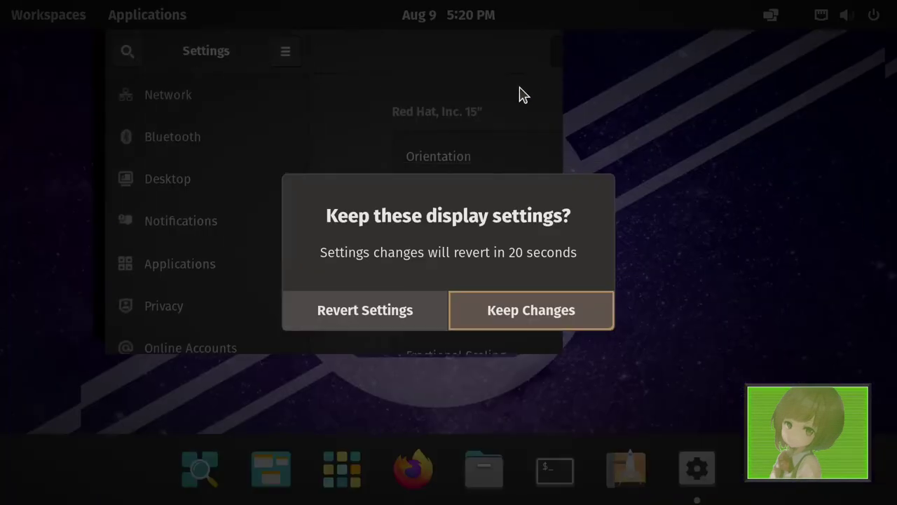
{"action": "left_click", "coordinate": [414, 319]}
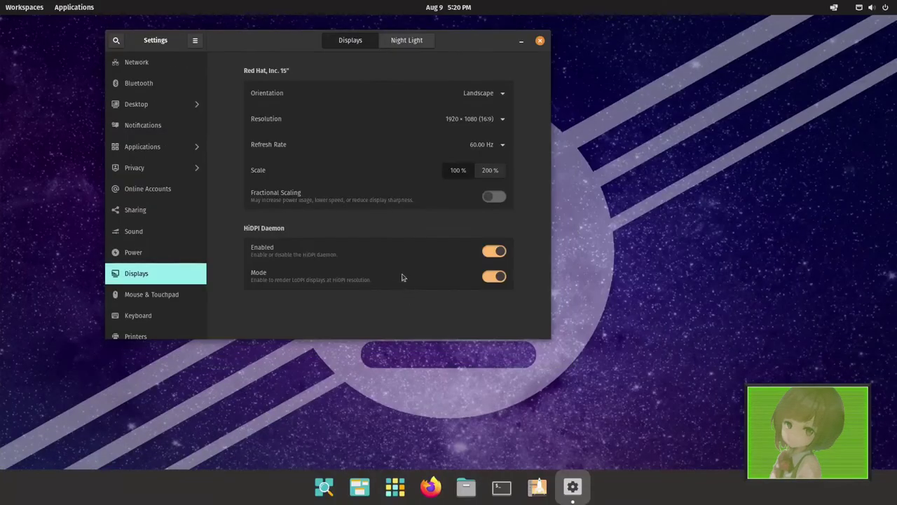
- Turn fractional scaling on, review the scale options, then switch it back off
{"action": "left_click", "coordinate": [492, 197]}
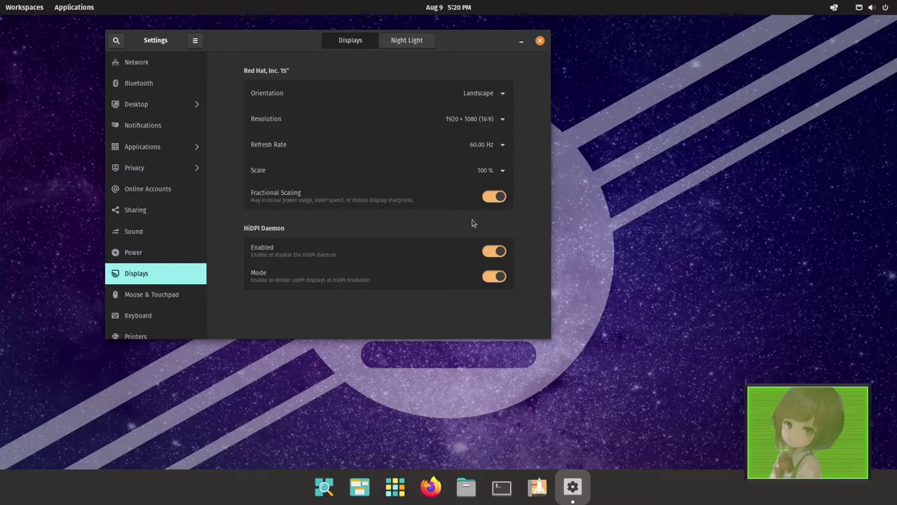
{"action": "left_click", "coordinate": [499, 172]}
{"action": "left_click", "coordinate": [416, 235]}
{"action": "left_click", "coordinate": [494, 198]}
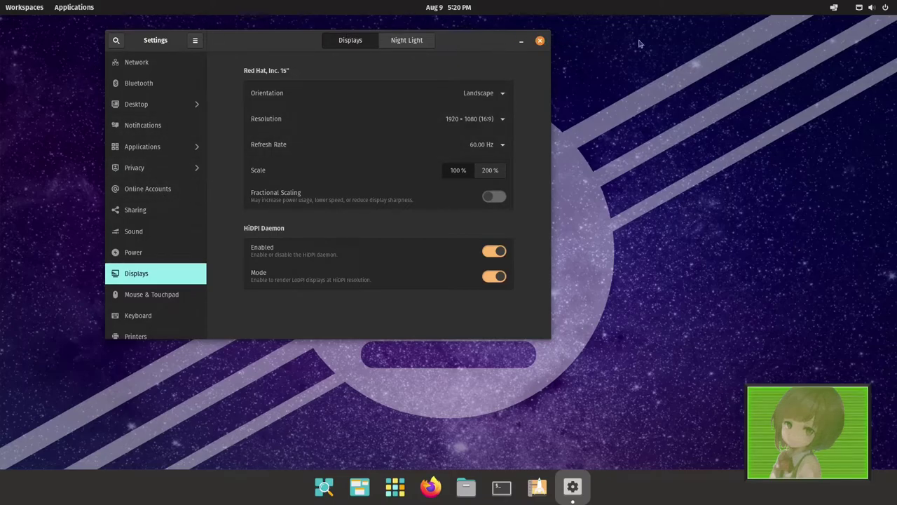
- Log out of the current session from the top-bar system menu
{"action": "left_click", "coordinate": [872, 7]}
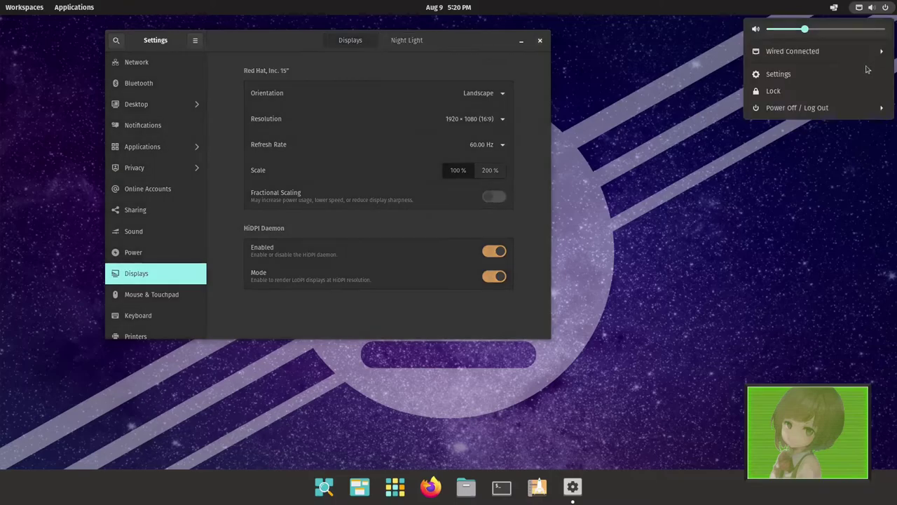
{"action": "left_click", "coordinate": [792, 107]}
{"action": "left_click", "coordinate": [785, 184]}
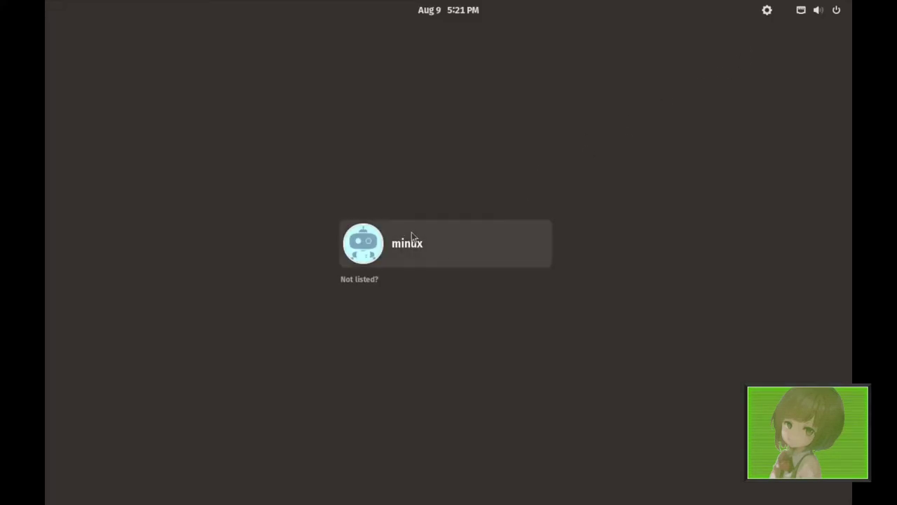
- Select the user account on the login screen and sign back in, checking the accessibility options
{"action": "left_click", "coordinate": [767, 9]}
{"action": "left_click", "coordinate": [457, 251]}
{"action": "left_click", "coordinate": [457, 250]}
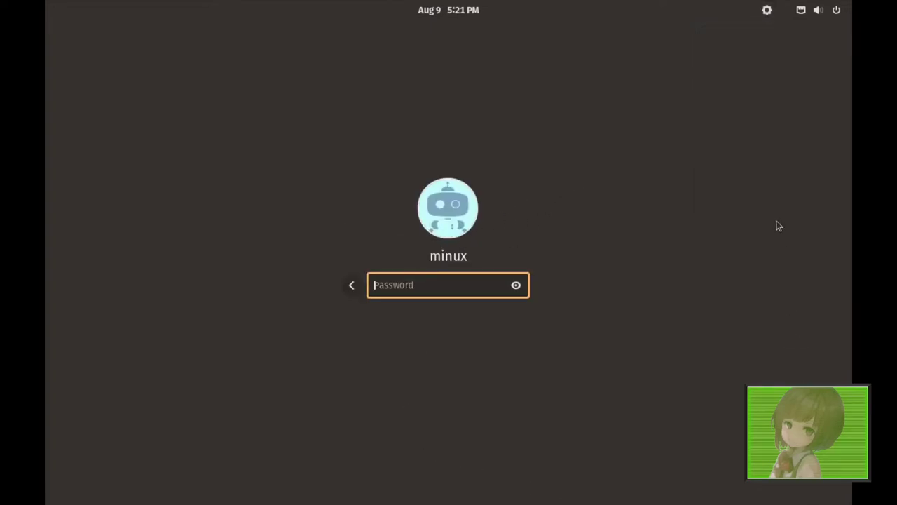
{"action": "left_click", "coordinate": [766, 11]}
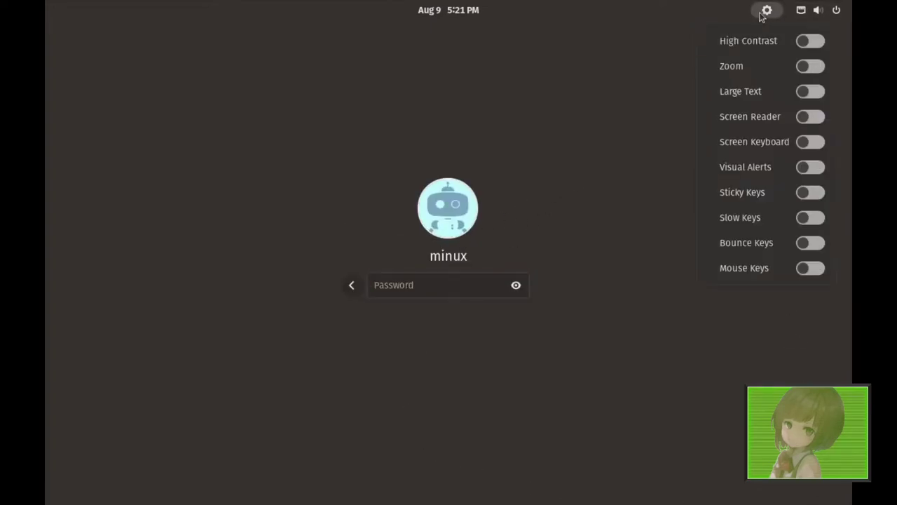
{"action": "left_click", "coordinate": [471, 249]}
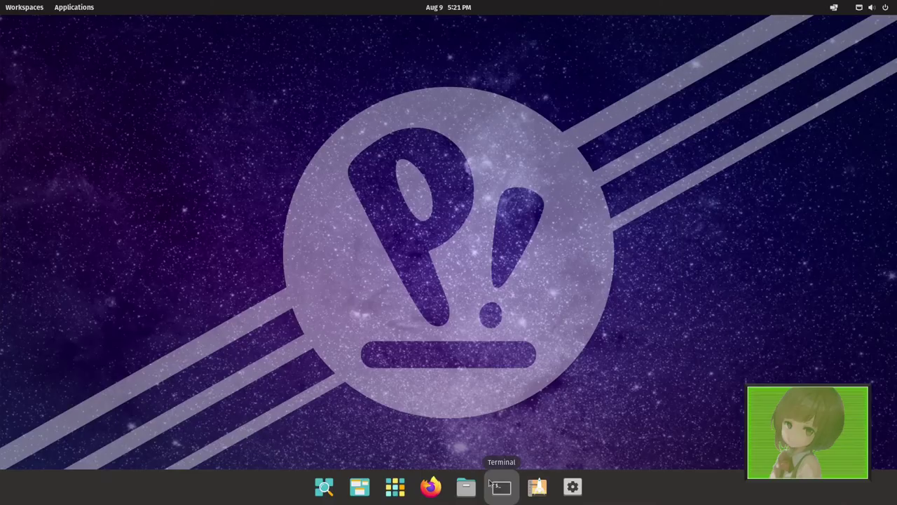
- Search the applications library for 'ex' and launch the Extensions app
{"action": "left_click", "coordinate": [14, 10]}
{"action": "left_click", "coordinate": [35, 11]}
{"action": "left_click", "coordinate": [61, 10]}
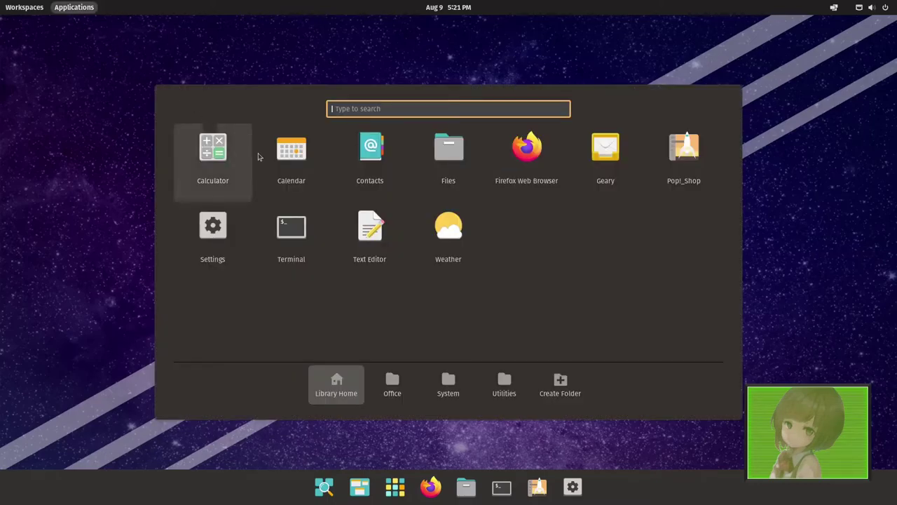
{"action": "type", "text": "s"}
{"action": "key", "text": "BackSpace"}
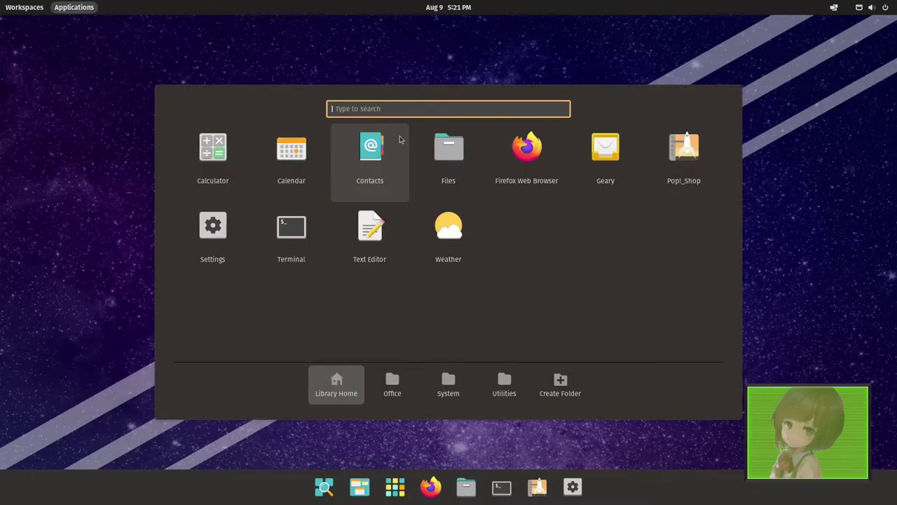
{"action": "type", "text": "ex"}
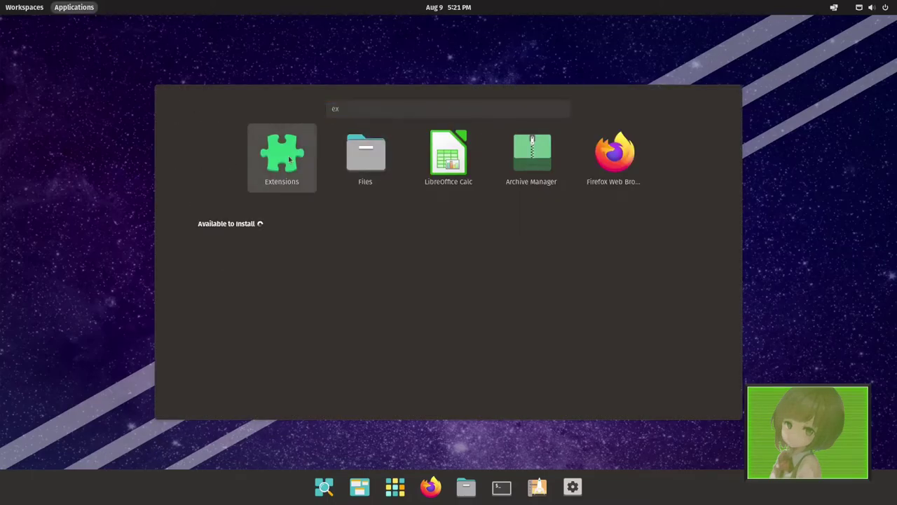
{"action": "left_click", "coordinate": [284, 157]}
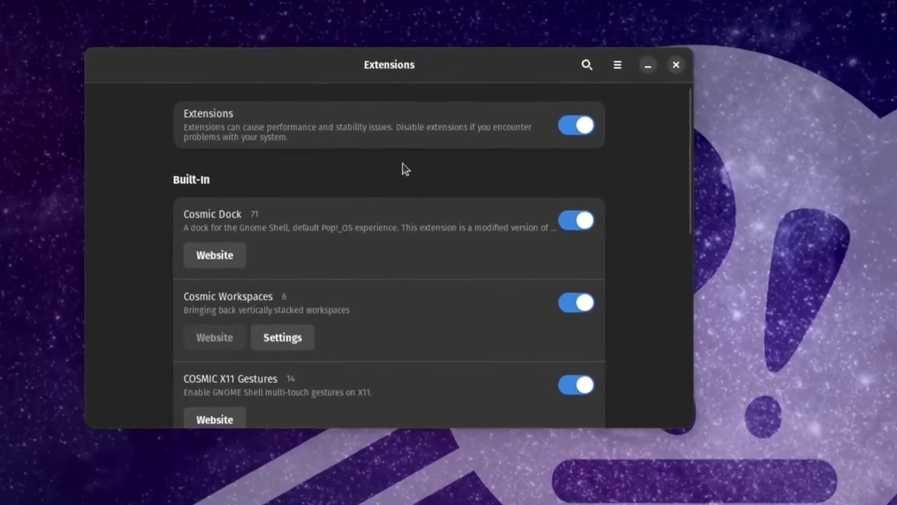
- Scroll through the Built-In extensions and toggle Pop Shell off, then back on
{"action": "scroll", "coordinate": [259, 169], "scroll_direction": "down", "scroll_amount": 1}
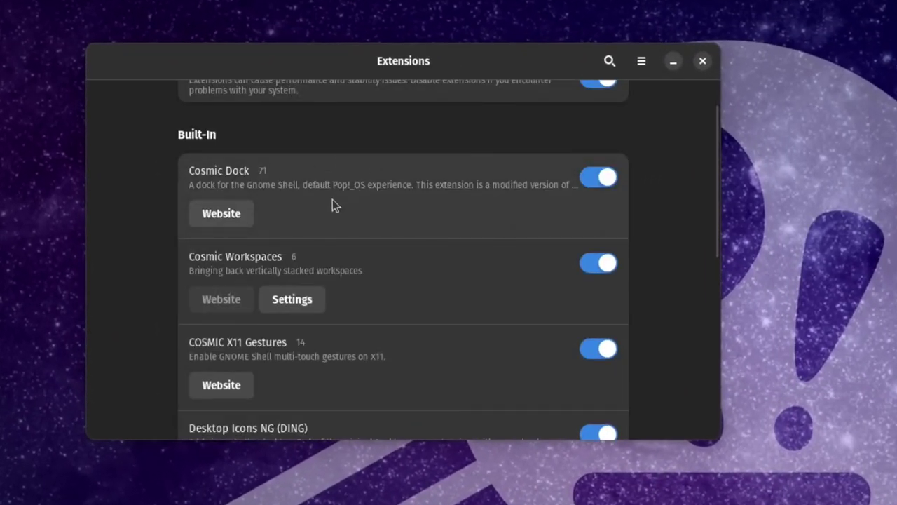
{"action": "scroll", "coordinate": [305, 315], "scroll_direction": "down", "scroll_amount": 1}
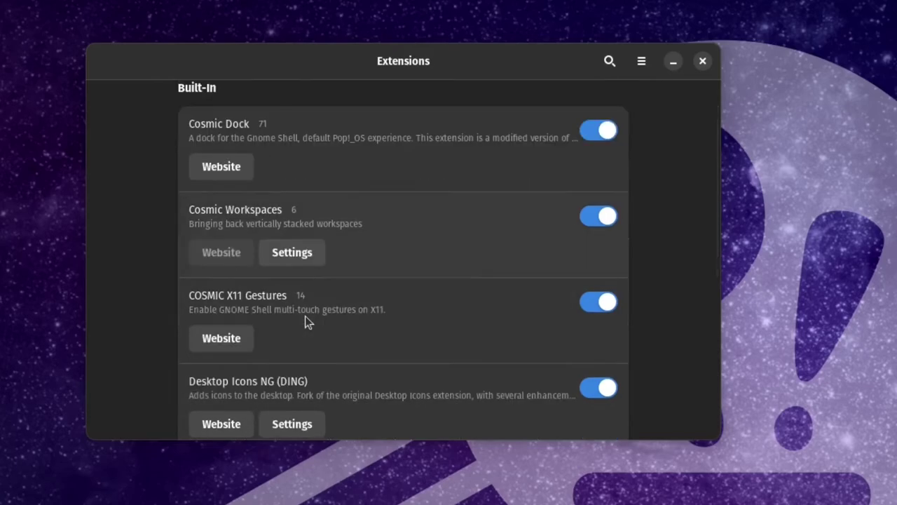
{"action": "scroll", "coordinate": [301, 333], "scroll_direction": "down", "scroll_amount": 1}
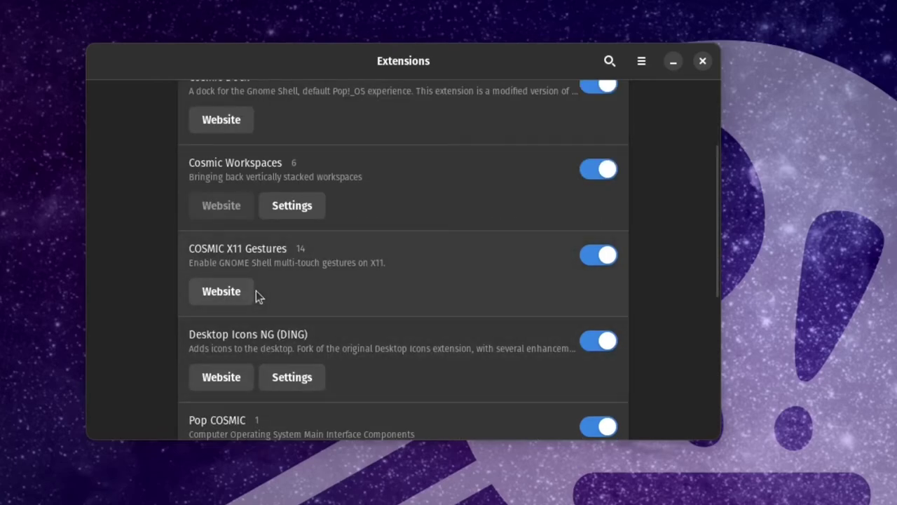
{"action": "scroll", "coordinate": [337, 326], "scroll_direction": "down", "scroll_amount": 2}
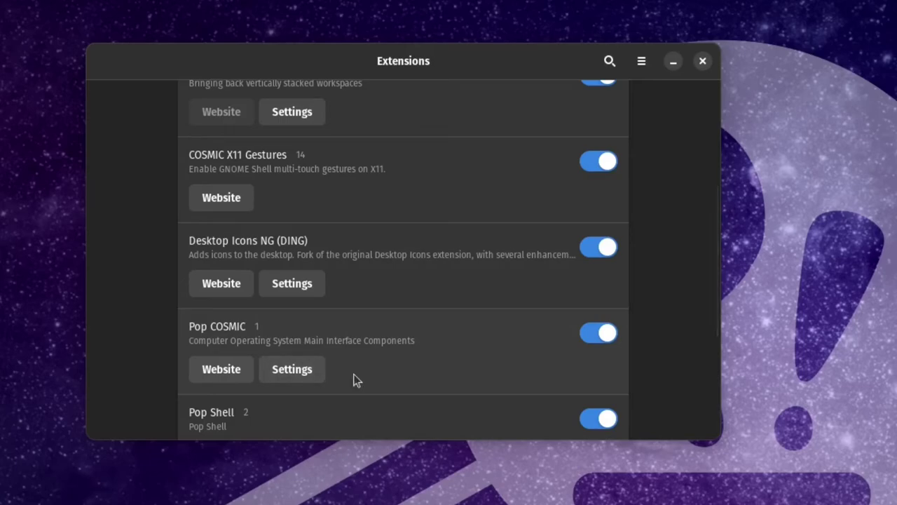
{"action": "scroll", "coordinate": [333, 332], "scroll_direction": "down", "scroll_amount": 2}
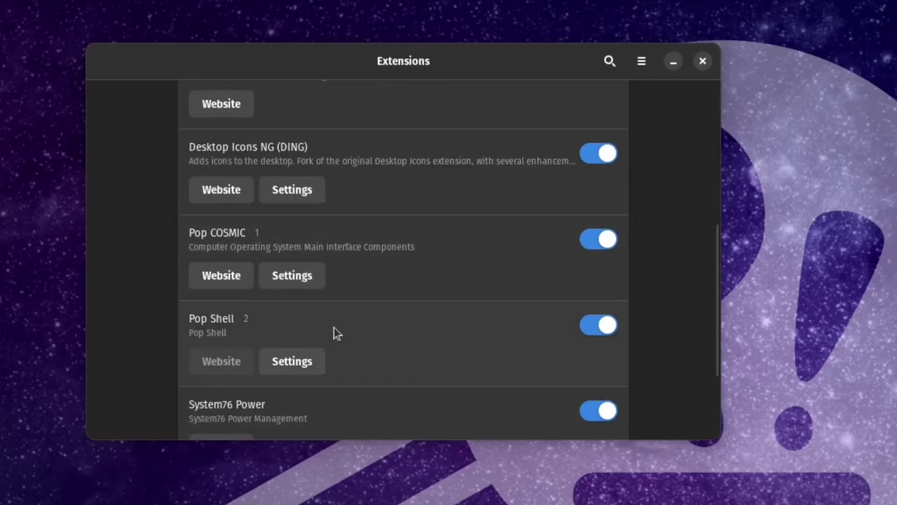
{"action": "scroll", "coordinate": [334, 329], "scroll_direction": "down", "scroll_amount": 3}
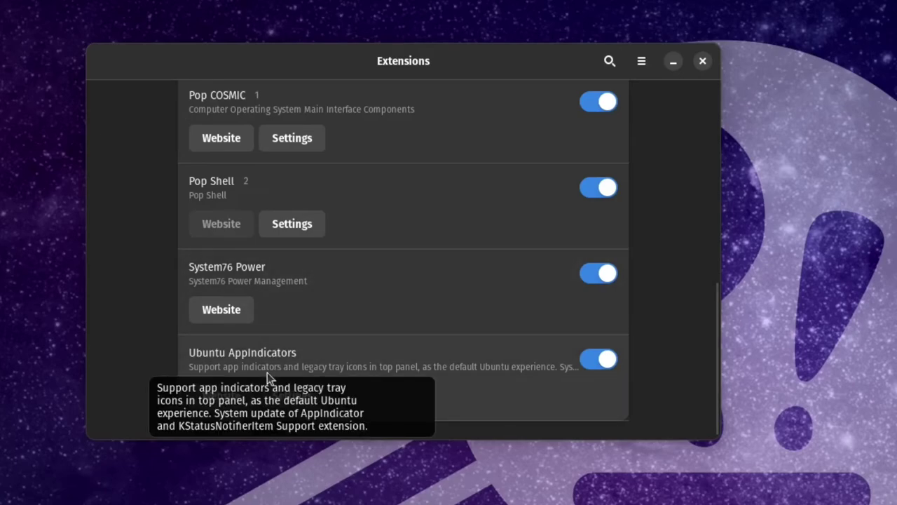
{"action": "scroll", "coordinate": [457, 346], "scroll_direction": "up", "scroll_amount": 1}
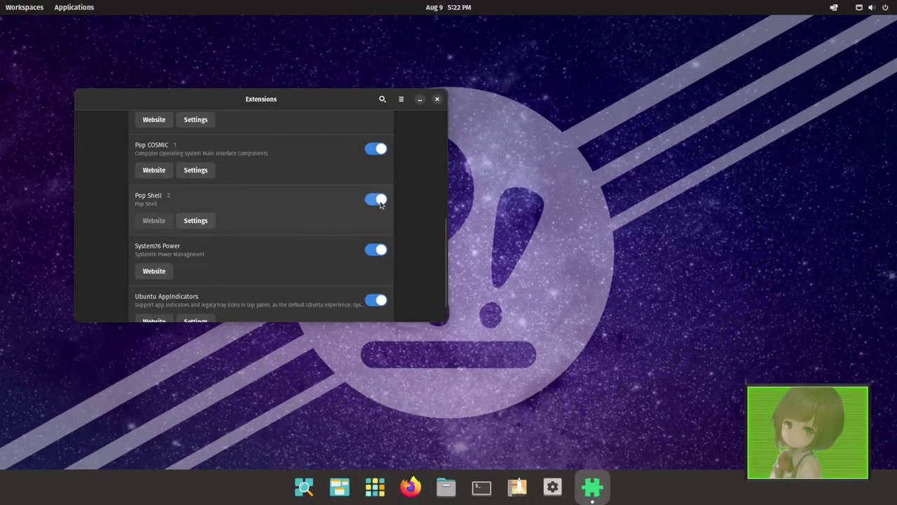
{"action": "left_click", "coordinate": [377, 202]}
{"action": "left_click", "coordinate": [379, 202]}
- Close Extensions with Super+Q, briefly search 'tr' and 'twe', then dismiss the applications library
{"action": "scroll", "coordinate": [208, 213], "scroll_direction": "down", "scroll_amount": 1}
{"action": "key", "text": "super+q"}
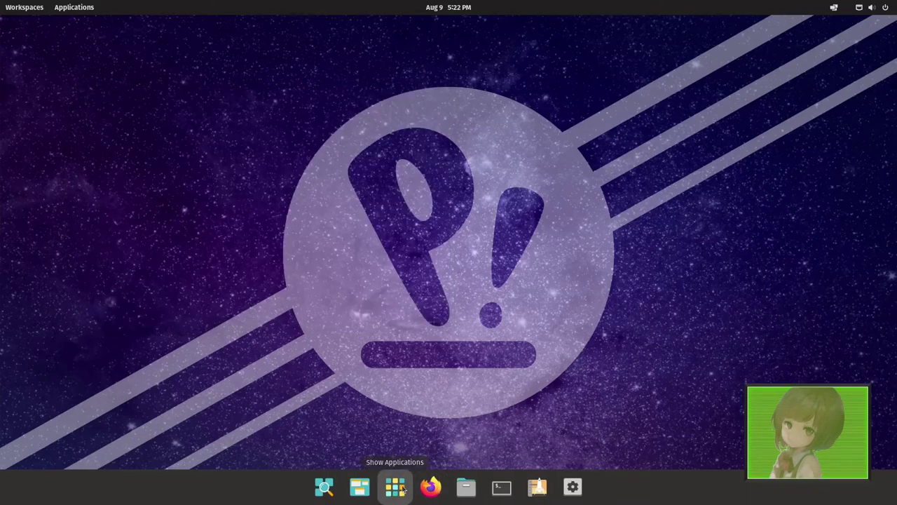
{"action": "key", "text": "super"}
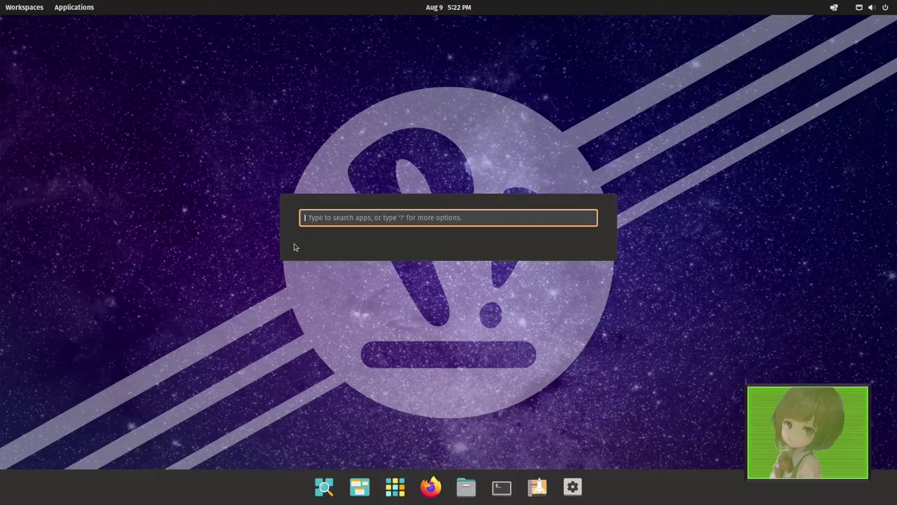
{"action": "type", "text": "tr"}
{"action": "key", "text": "super+a"}
{"action": "type", "text": "twe"}
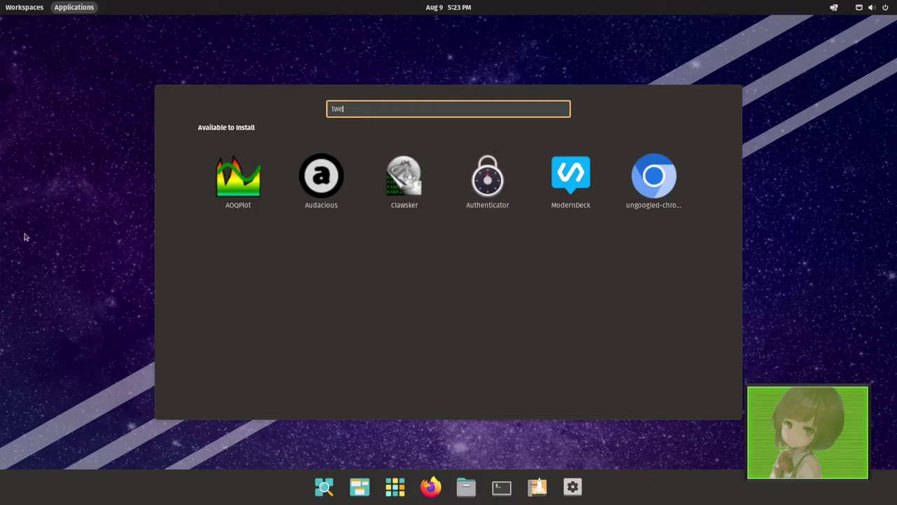
{"action": "left_click", "coordinate": [50, 235]}
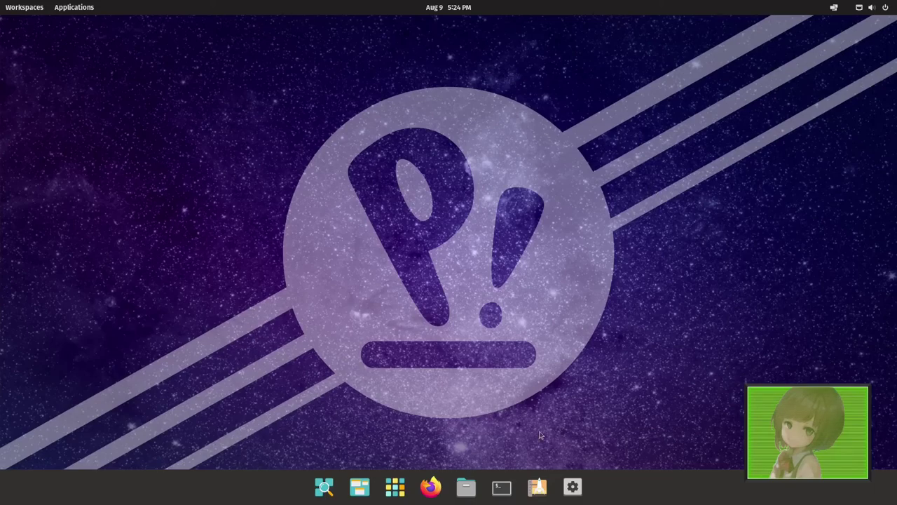
{"action": "left_click", "coordinate": [508, 485]}
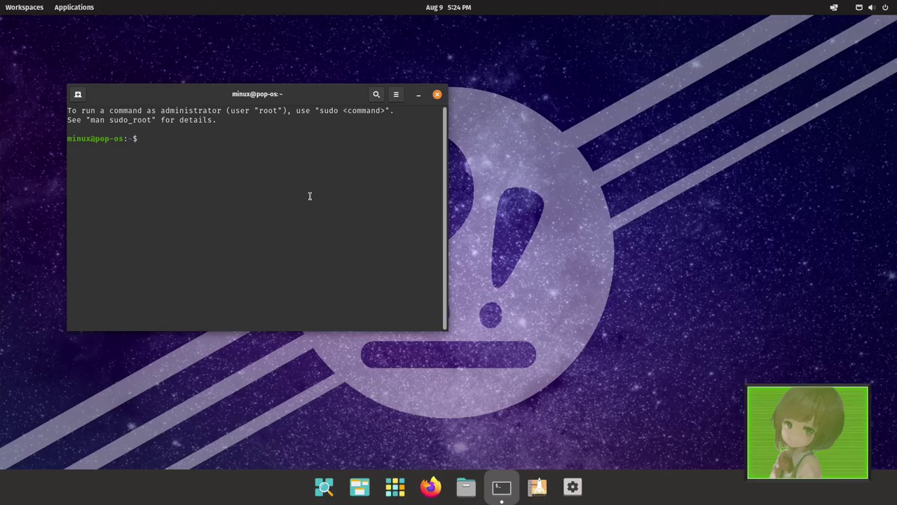
{"action": "type", "text": "uname -a"}
{"action": "key", "text": "Return"}
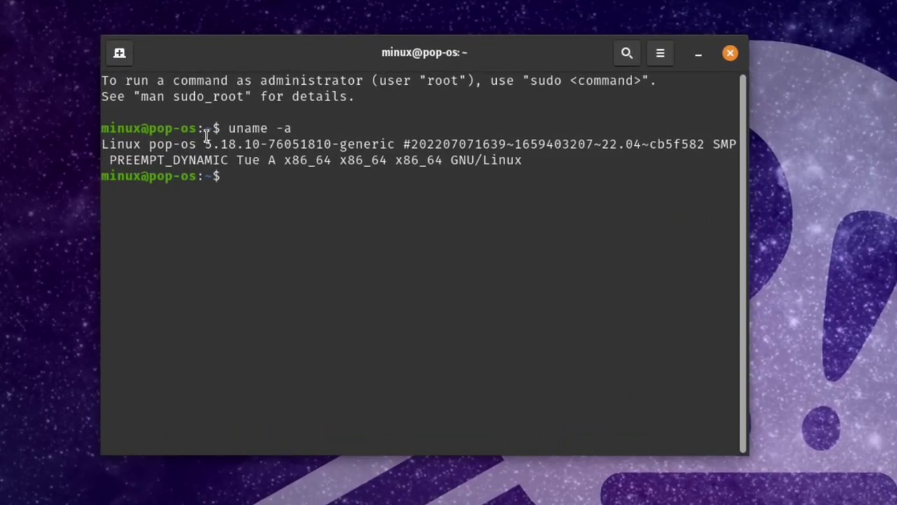
{"action": "mouse_move", "coordinate": [210, 144]}
{"action": "left_mouse_down"}
{"action": "mouse_move", "coordinate": [273, 145]}
{"action": "mouse_move", "coordinate": [205, 145]}
{"action": "left_mouse_up"}
{"action": "left_click", "coordinate": [231, 154]}
{"action": "left_click_drag", "start_coordinate": [245, 145], "coordinate": [260, 145]}
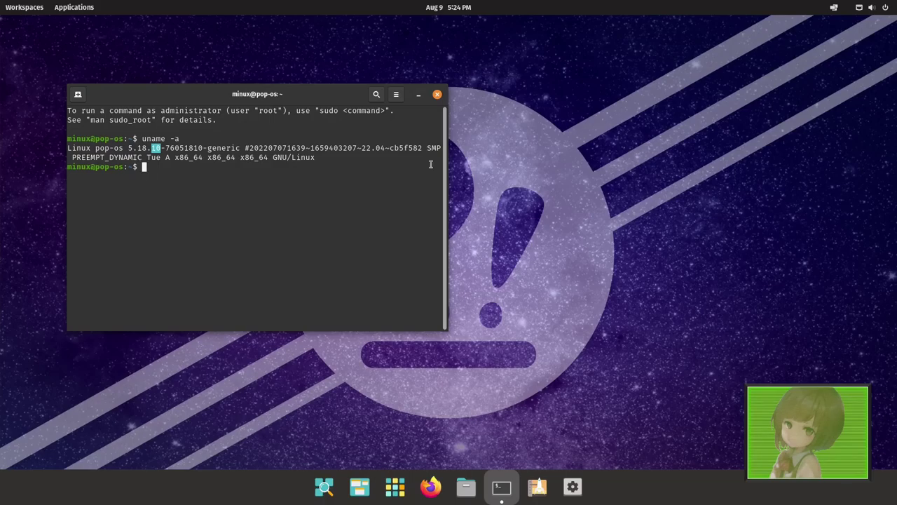
{"action": "left_click", "coordinate": [438, 94]}
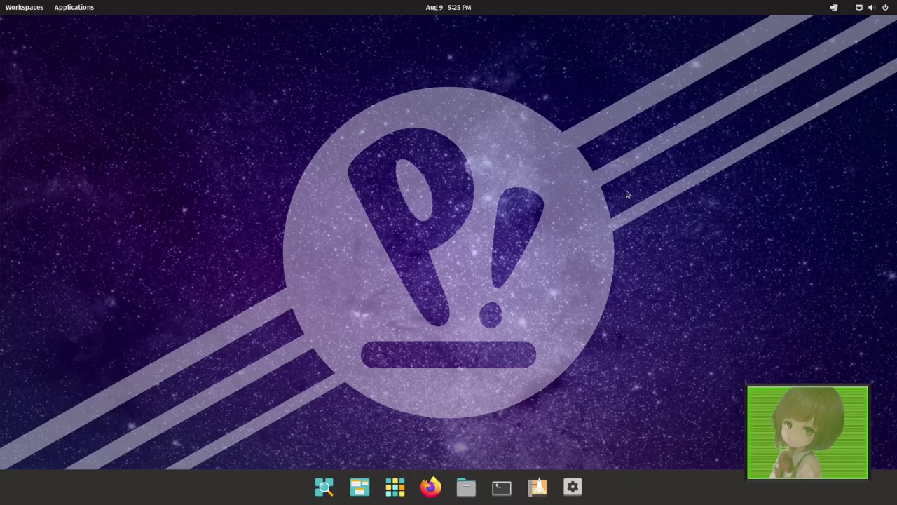